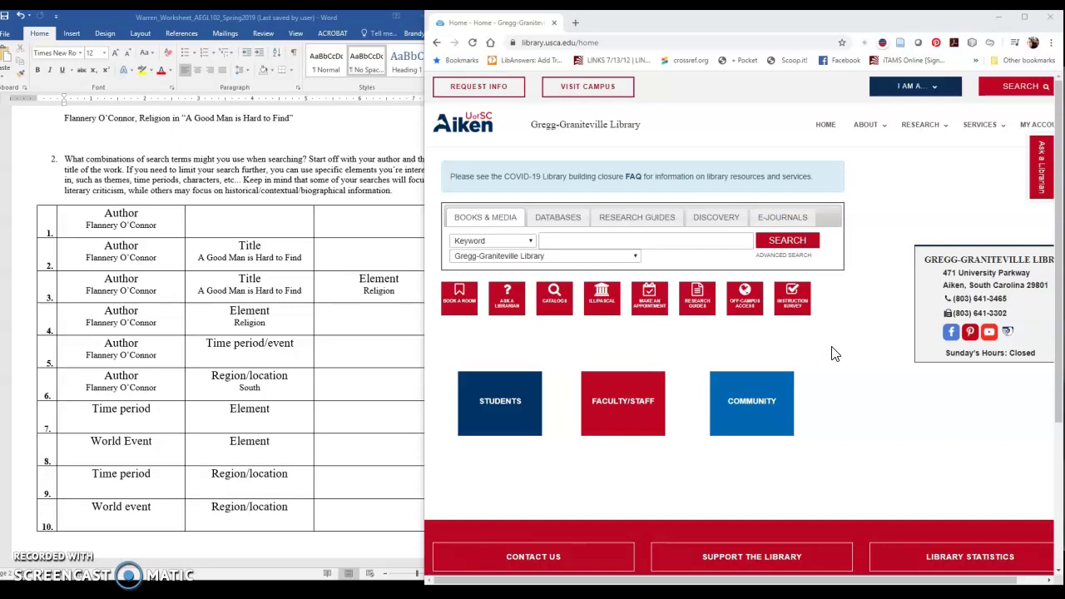
# Pick Literary Criticism from the Research Guides 'Select a Guide' list and go to it
pyautogui.scroll(1, 204, 374)
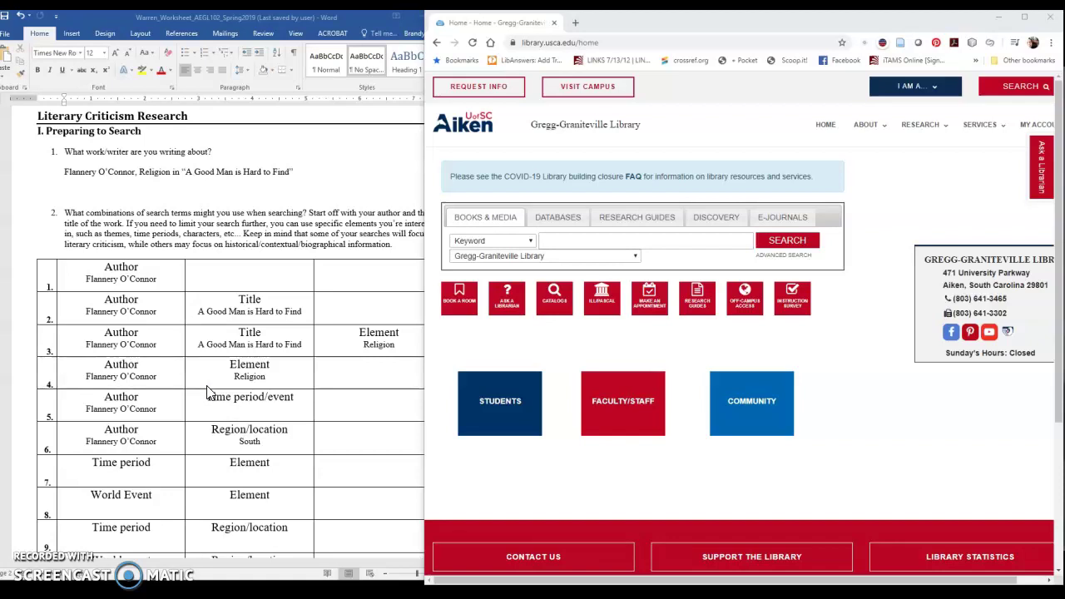
pyautogui.click(151, 381)
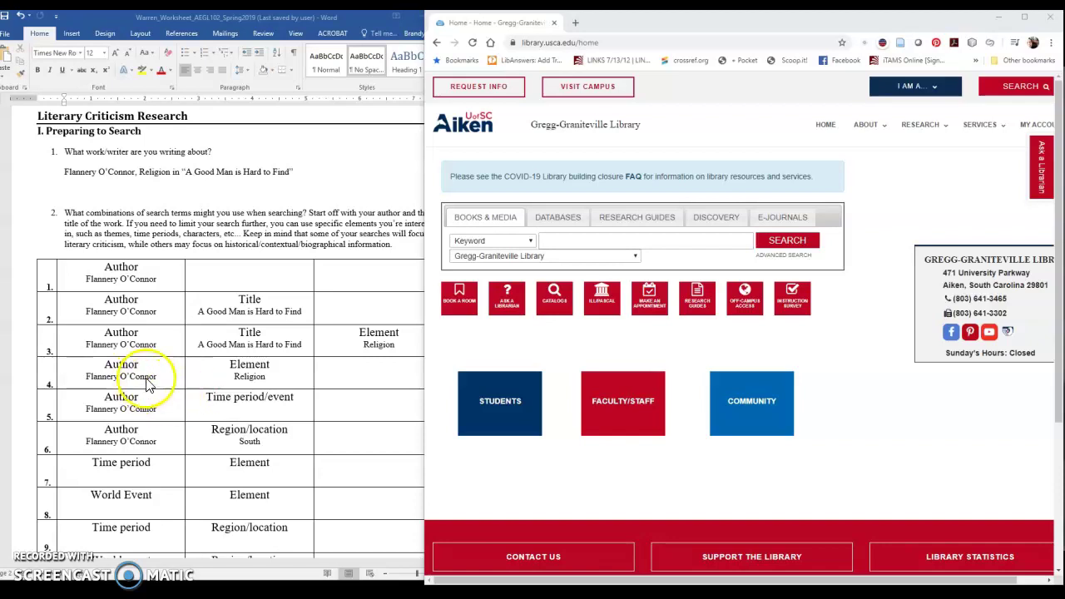
pyautogui.scroll(-2, 153, 383)
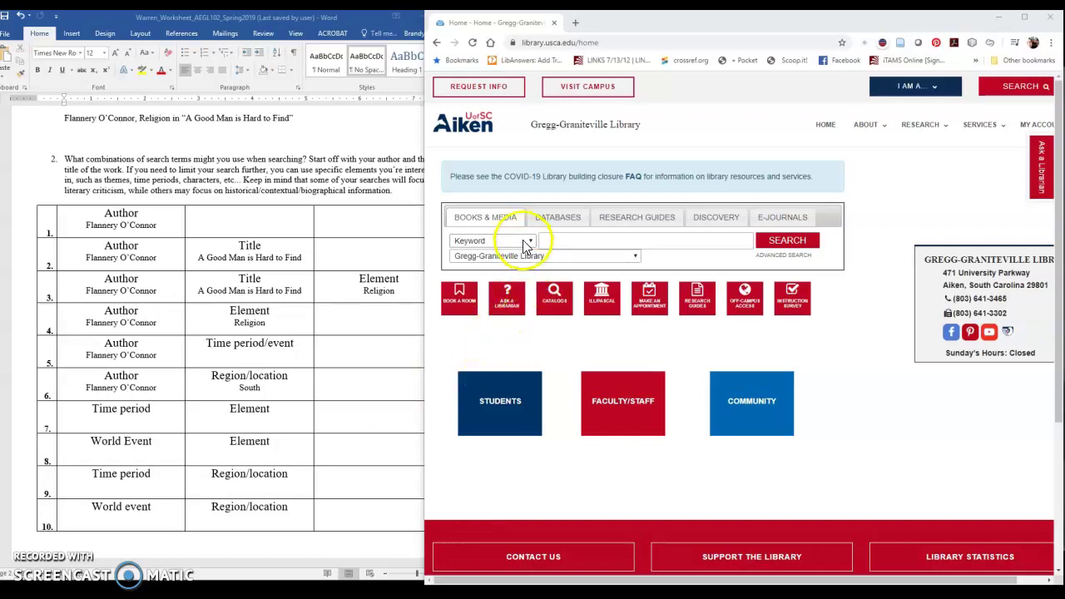
pyautogui.click(496, 230)
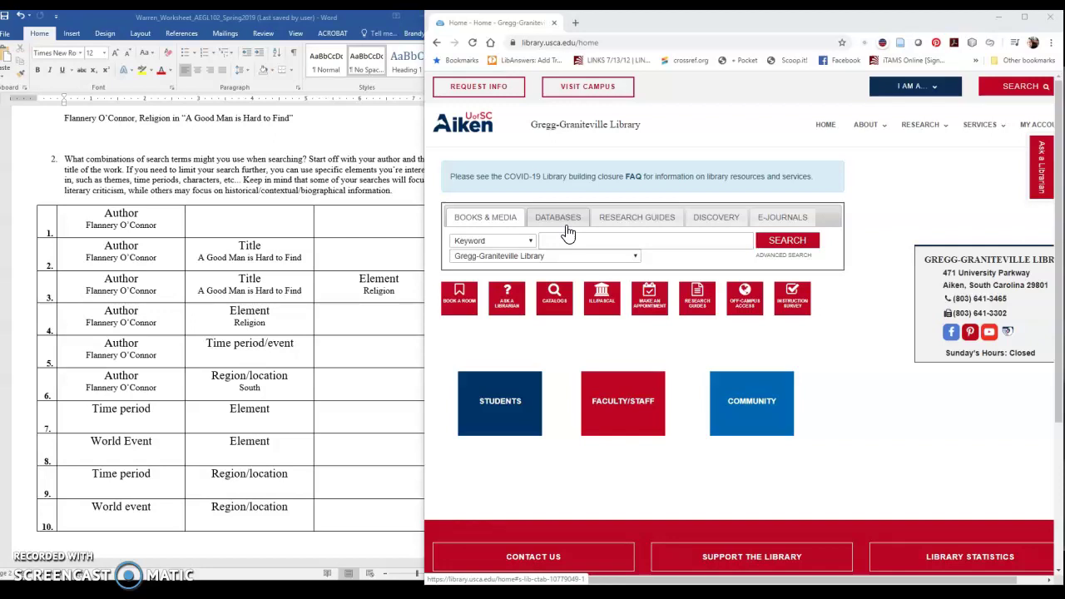
pyautogui.click(626, 223)
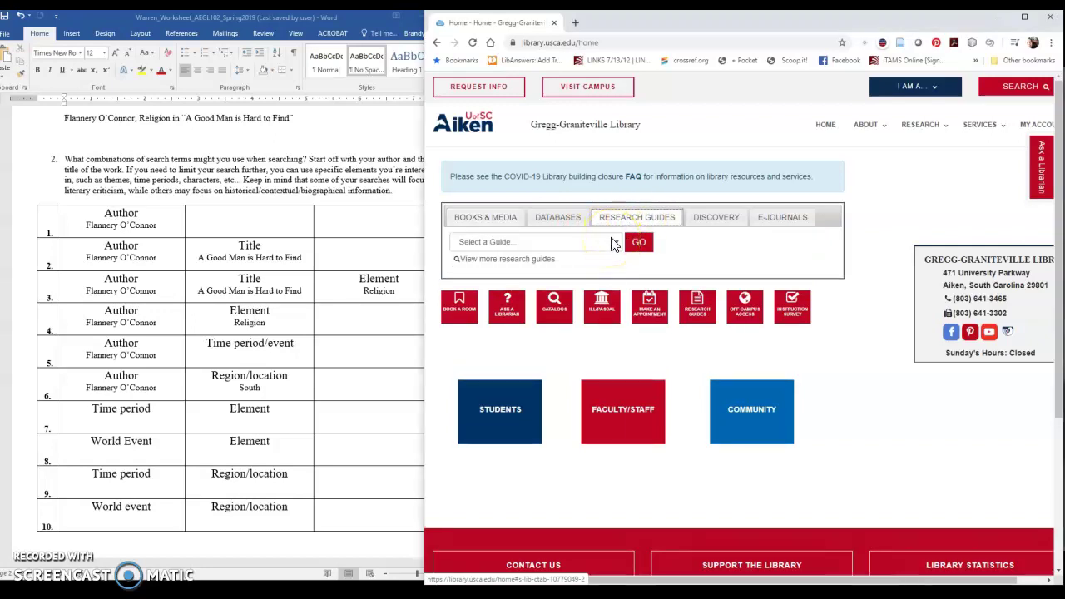
pyautogui.click(614, 243)
pyautogui.moveTo(616, 269); pyautogui.dragTo(614, 351)
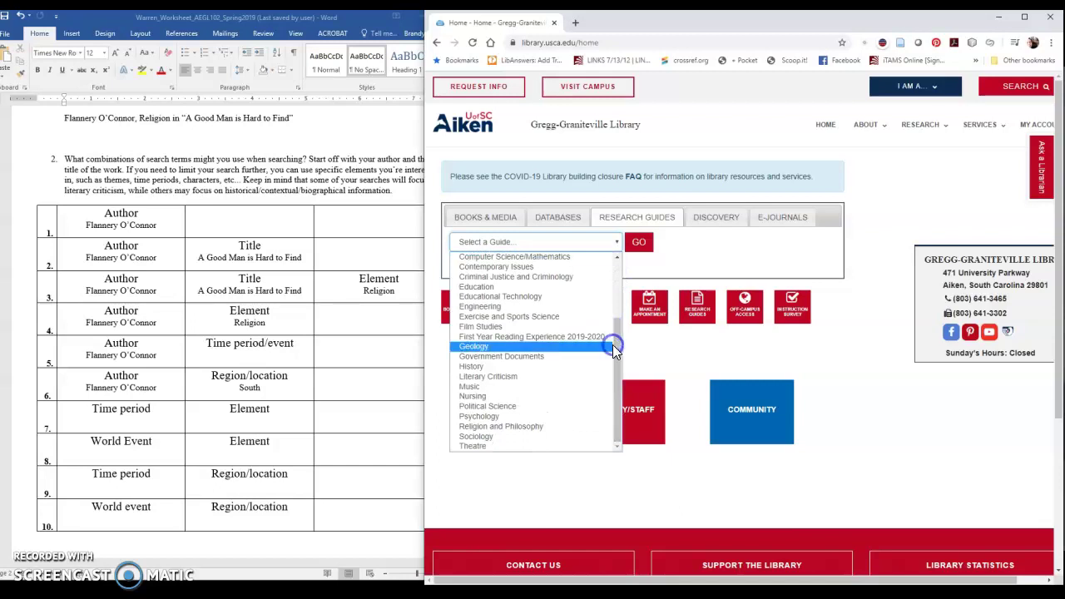
pyautogui.click(553, 379)
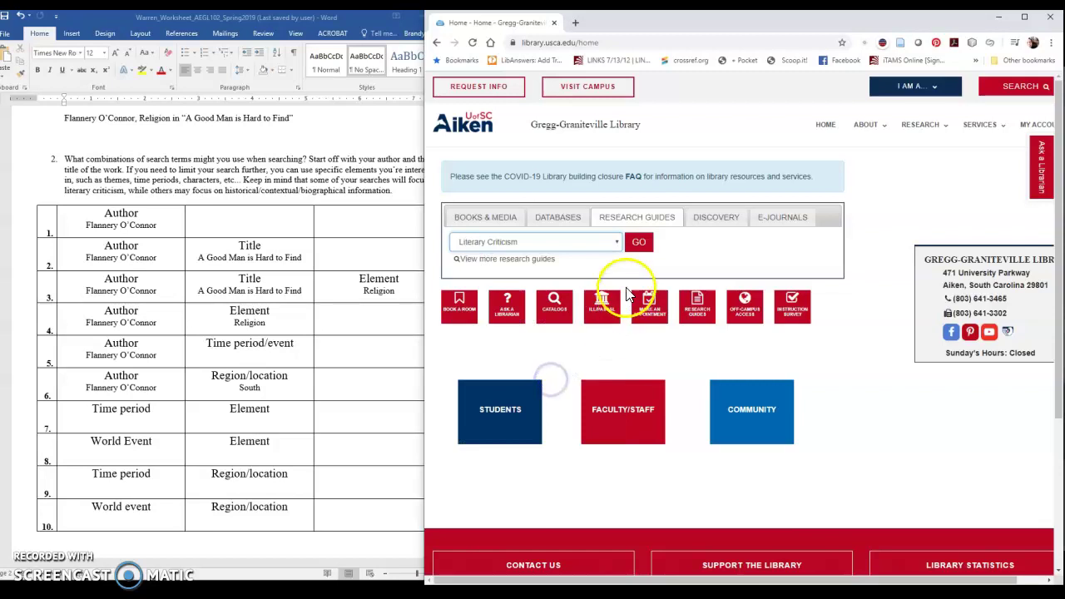
pyautogui.click(638, 245)
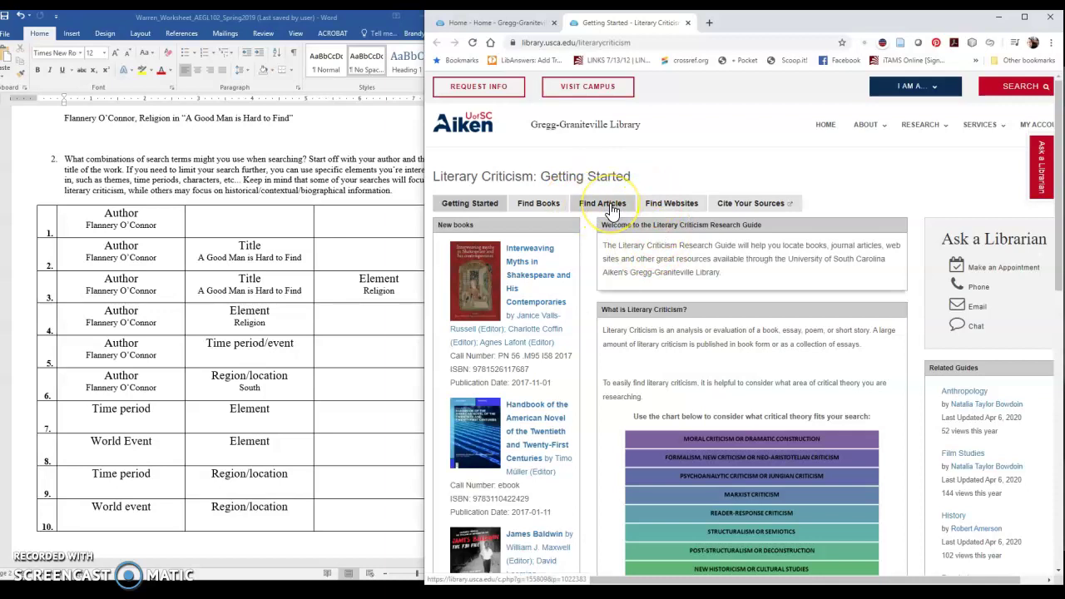
# Show the guide's Find Articles tab and follow the Academic Search Premier link
pyautogui.click(611, 212)
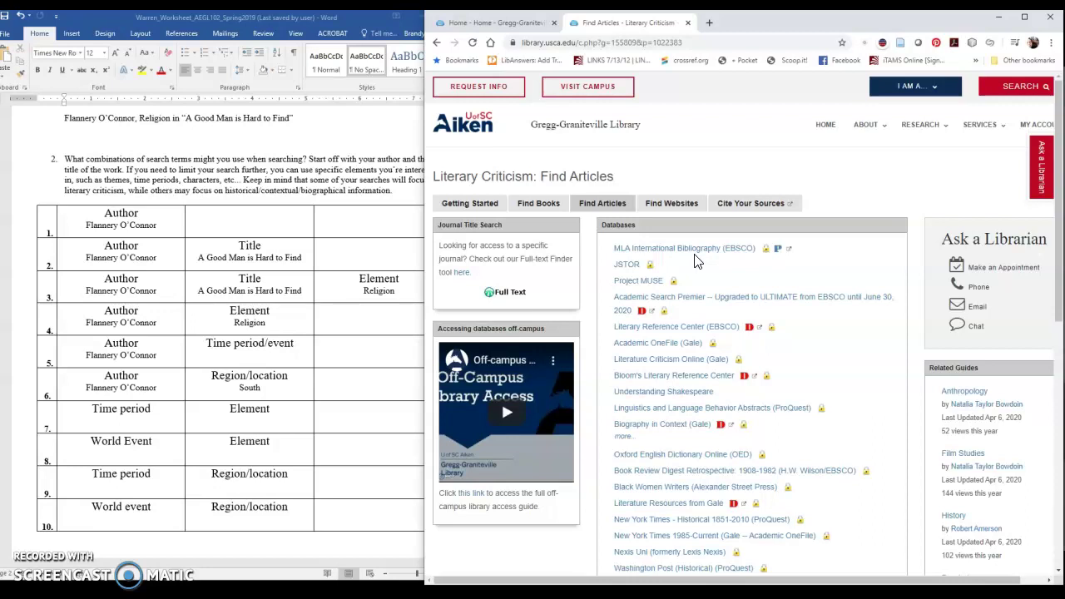
pyautogui.click(696, 297)
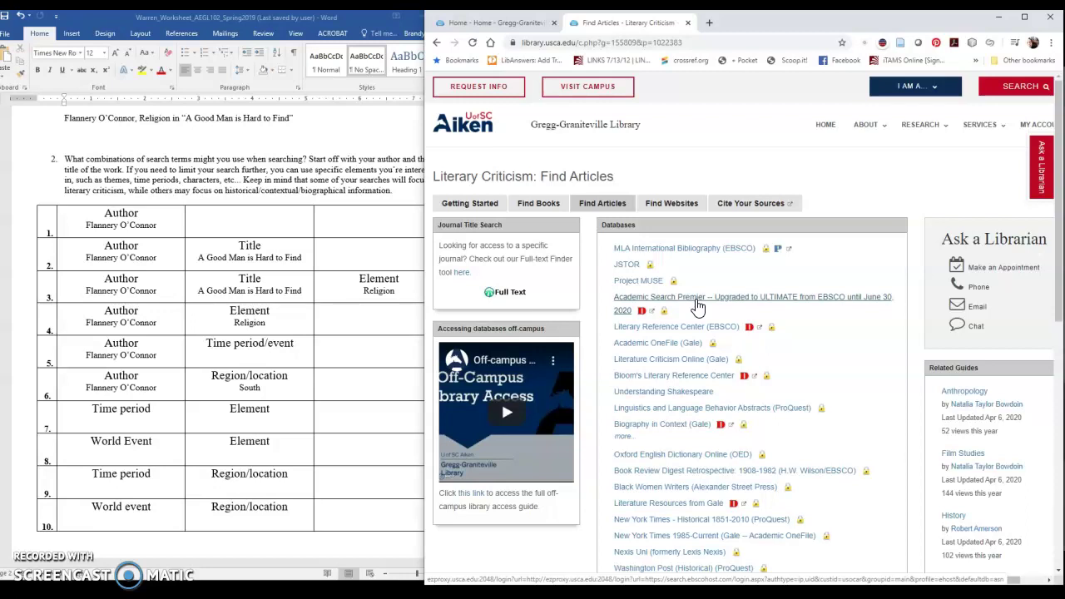
# Launch Academic Search Premier and search for the suggested term 'flannery o'connor'
pyautogui.click(696, 303)
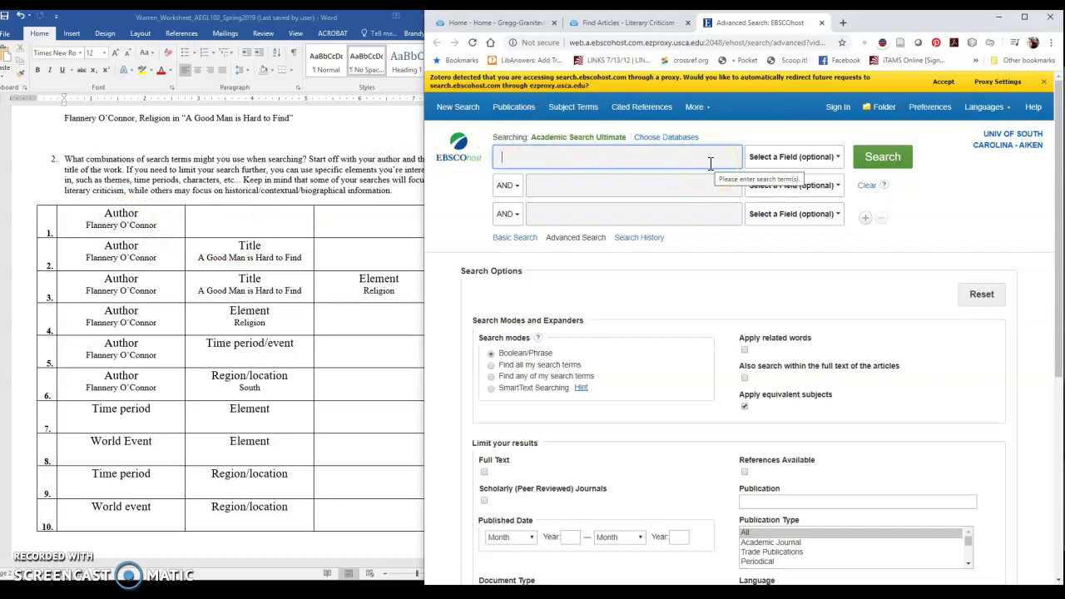
pyautogui.write('flannery')
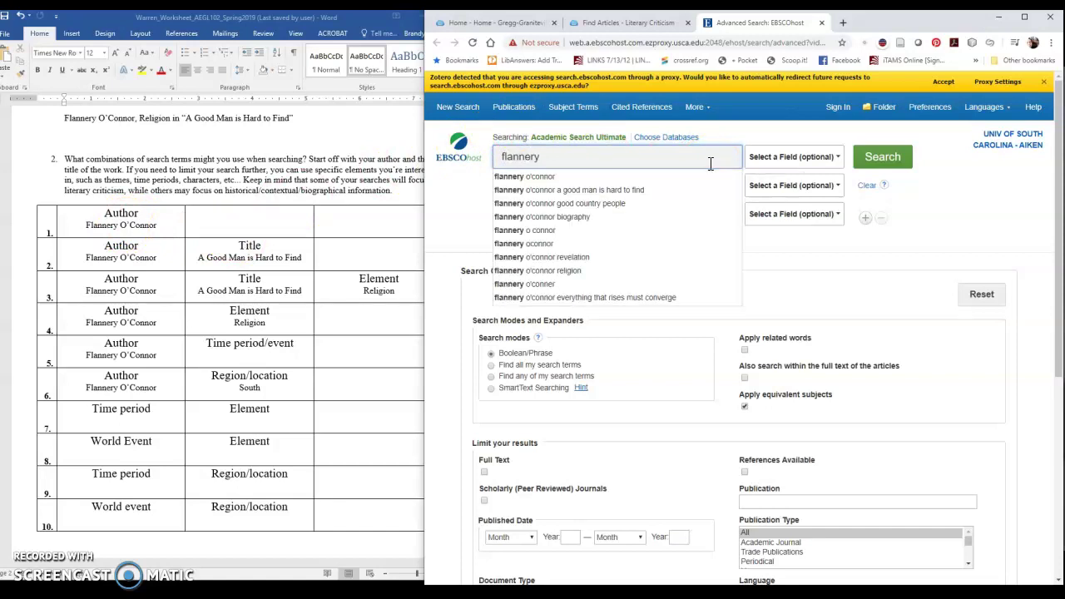
pyautogui.click(582, 176)
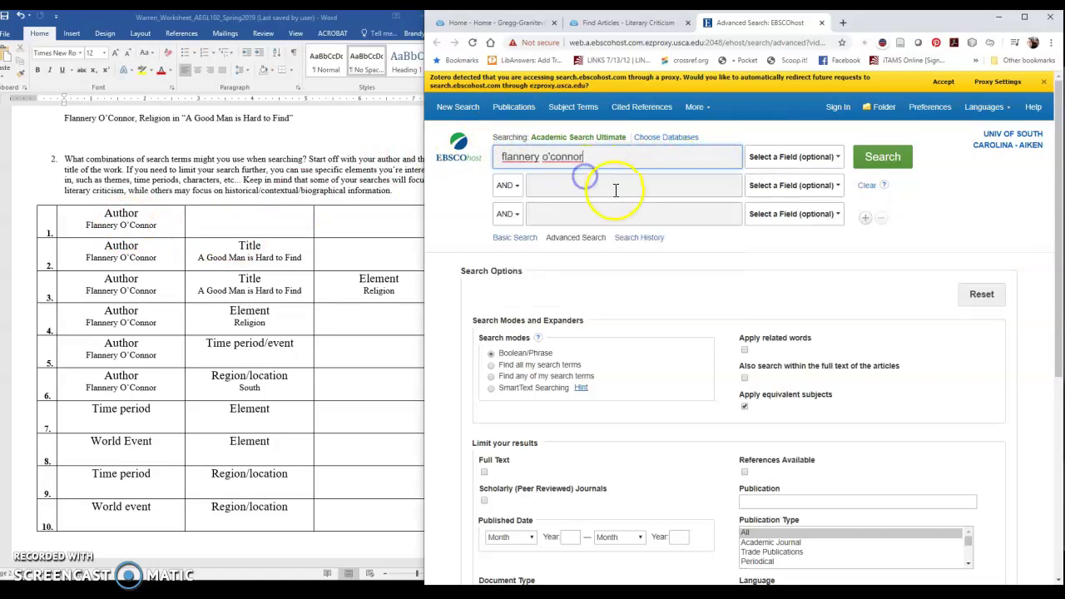
pyautogui.click(887, 161)
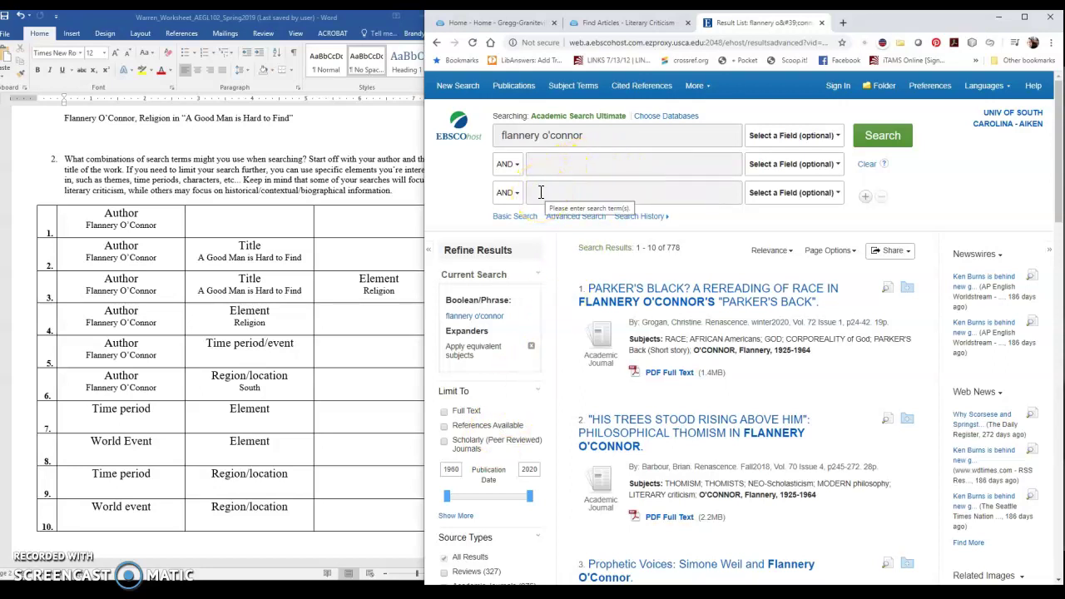
# Add 'a good man is hard to find' as a second term, search, and scroll to the Gone with the Wind article
pyautogui.click(555, 164)
pyautogui.write('a good ')
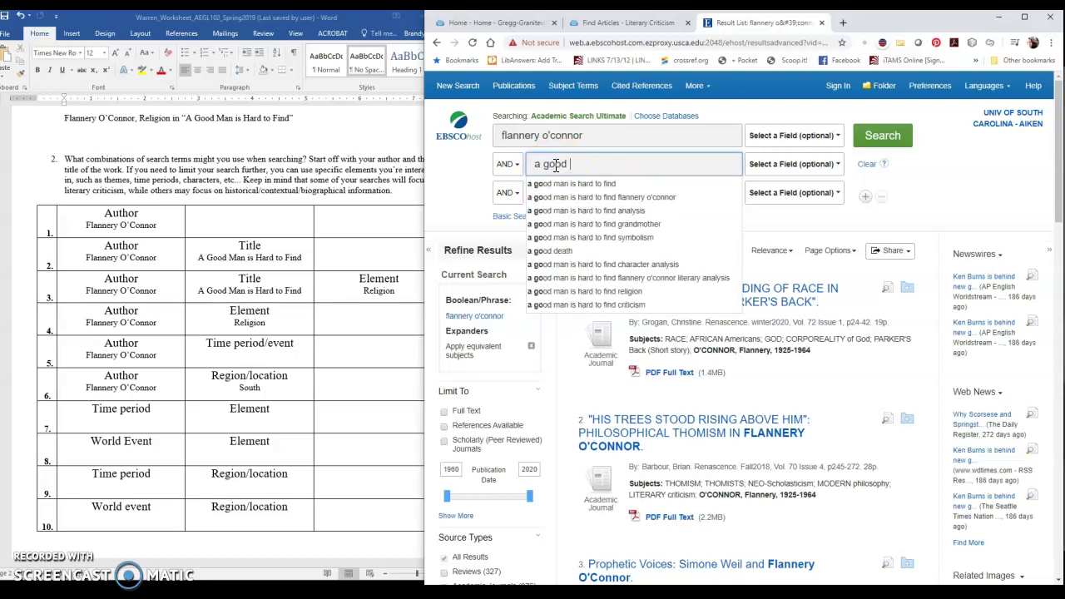
pyautogui.write('man')
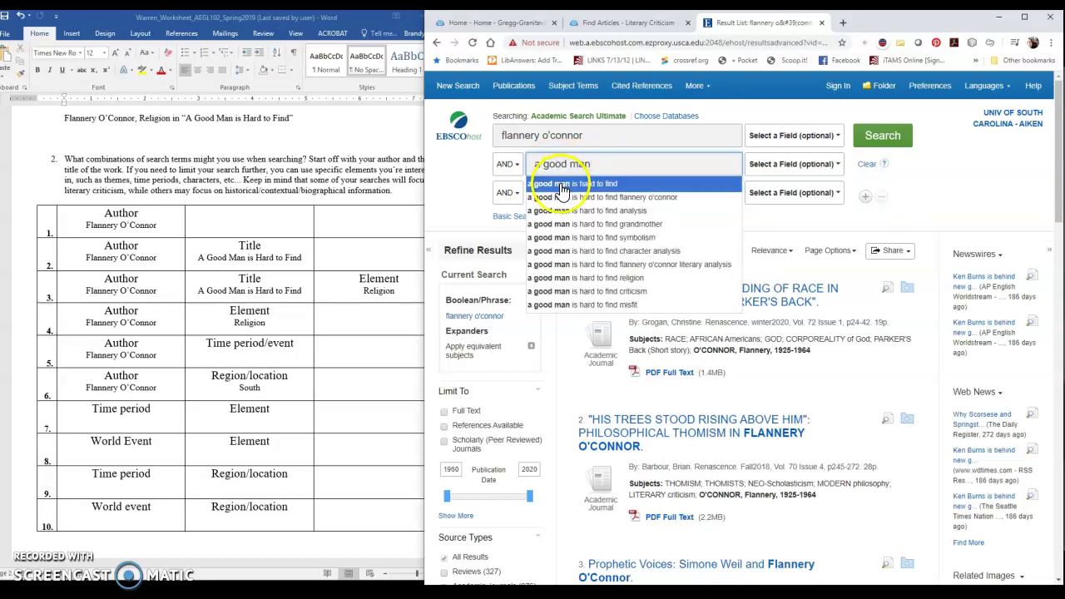
pyautogui.click(563, 191)
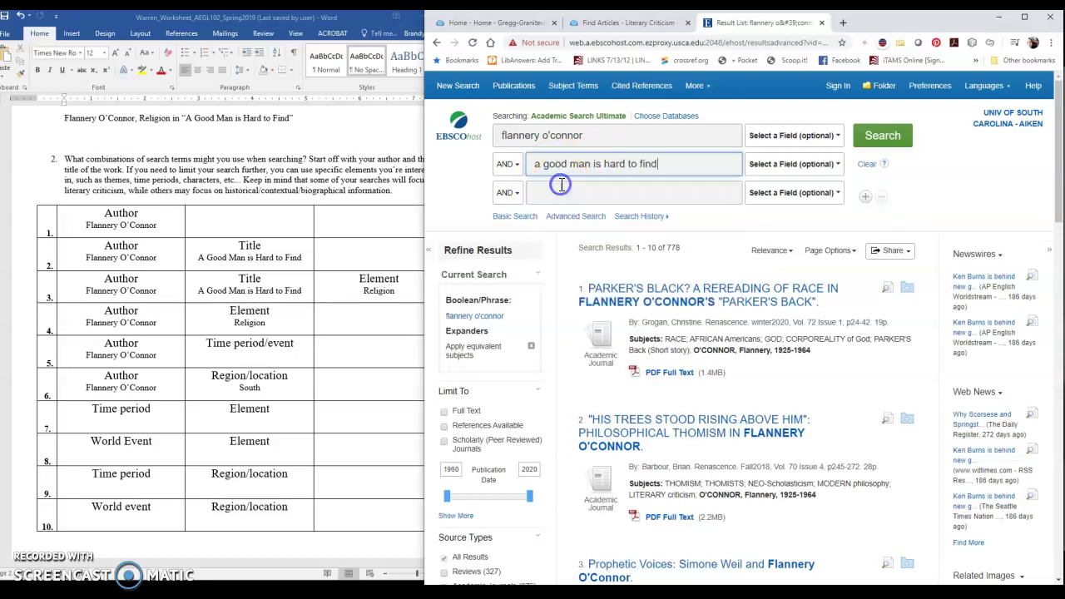
pyautogui.click(880, 134)
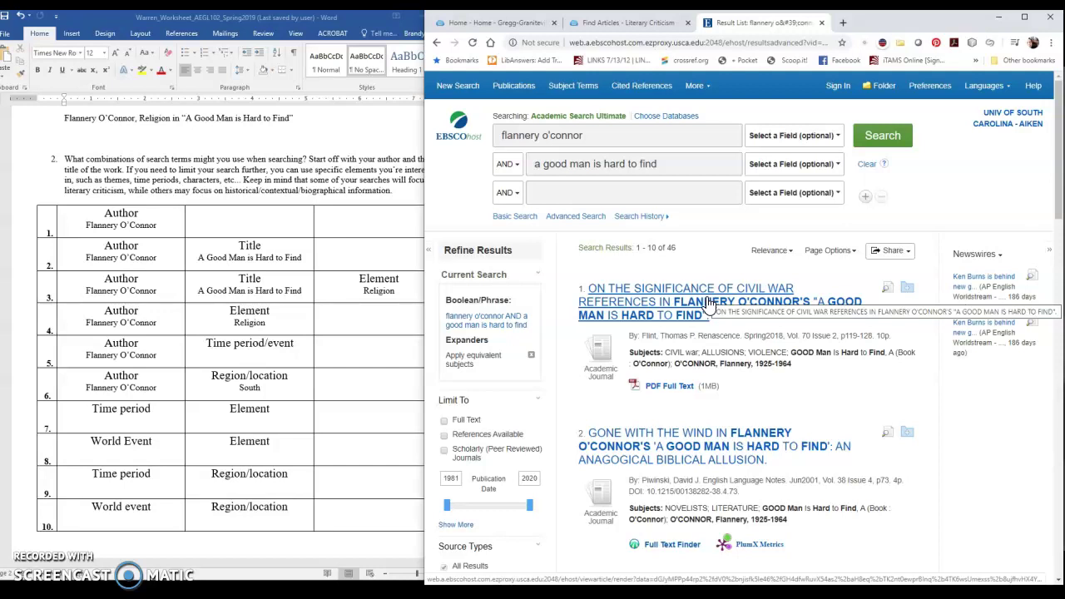
pyautogui.scroll(-2, 707, 303)
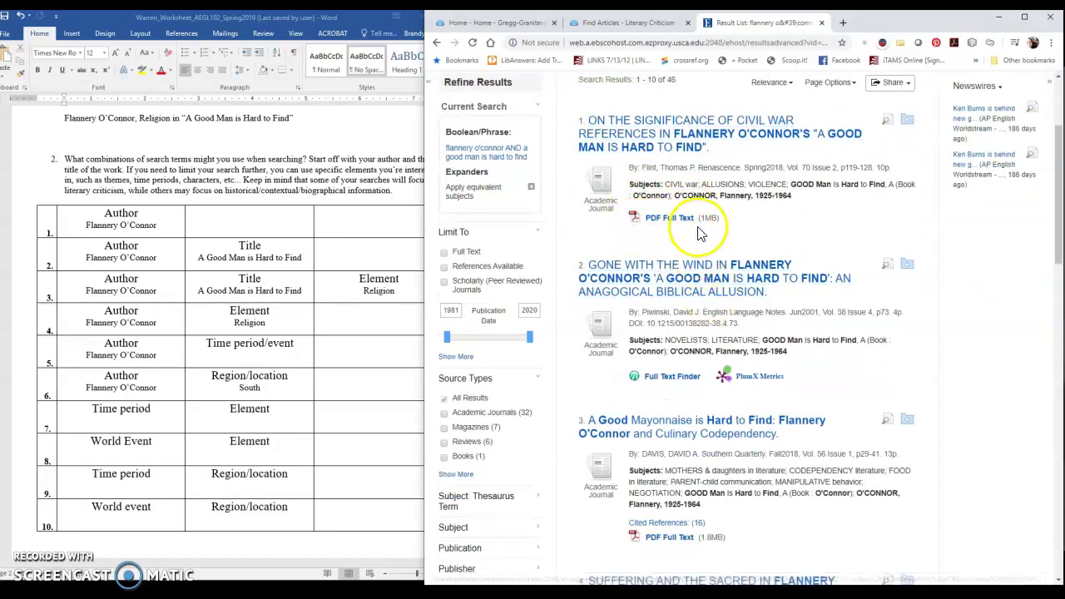
pyautogui.scroll(-2, 655, 242)
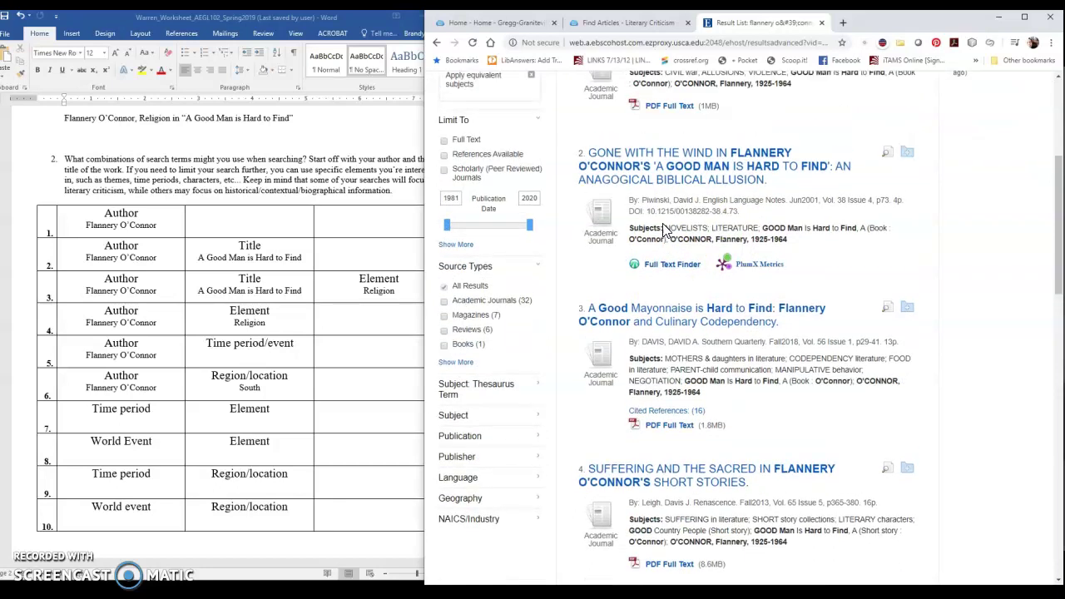
# Look up full-text sources for the Gone with the Wind article and open it on Duke University Press
pyautogui.click(645, 270)
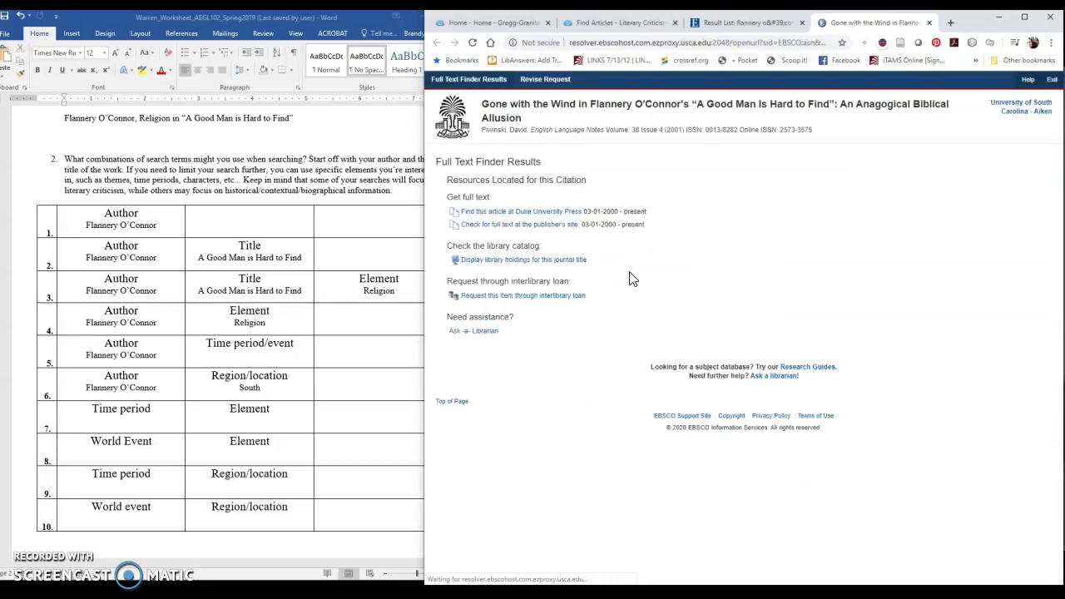
pyautogui.click(562, 224)
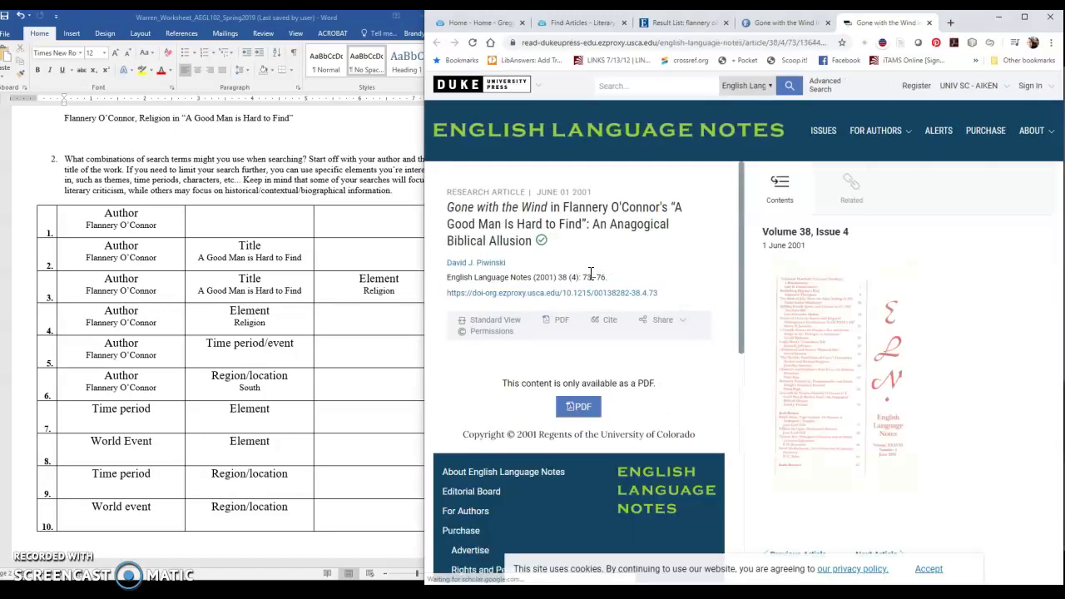
pyautogui.scroll(-2, 696, 297)
# View the article as a PDF, then close the PDF and publisher page tabs
pyautogui.click(576, 316)
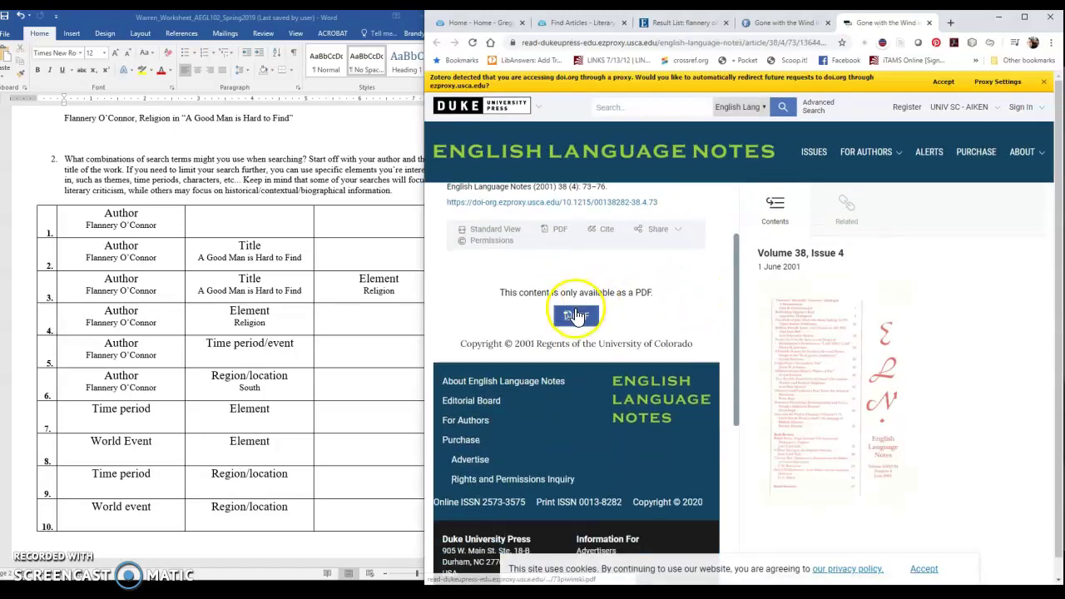
pyautogui.click(668, 328)
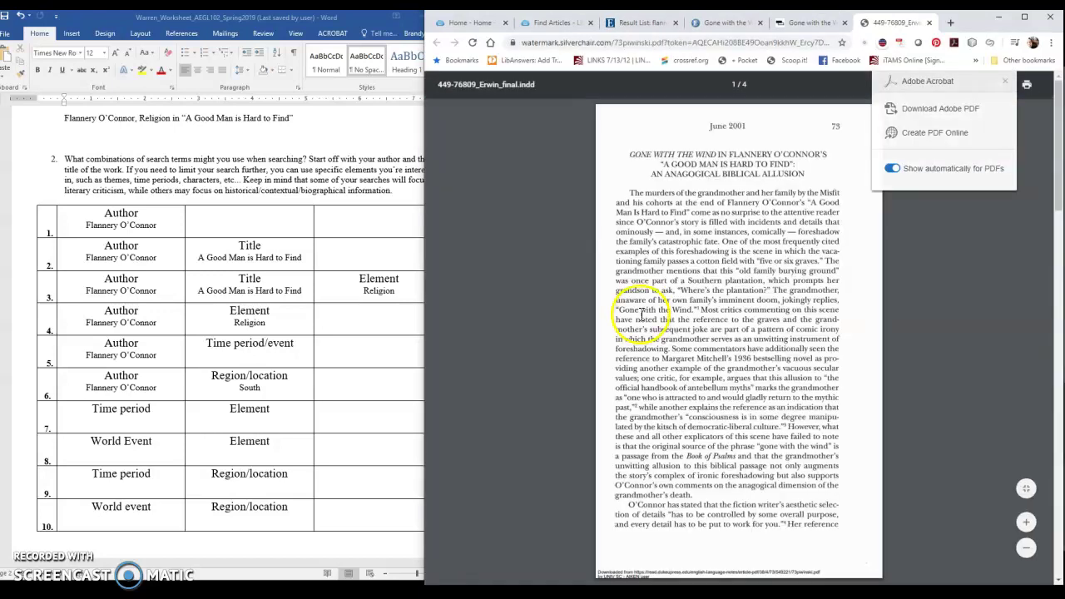
pyautogui.click(926, 24)
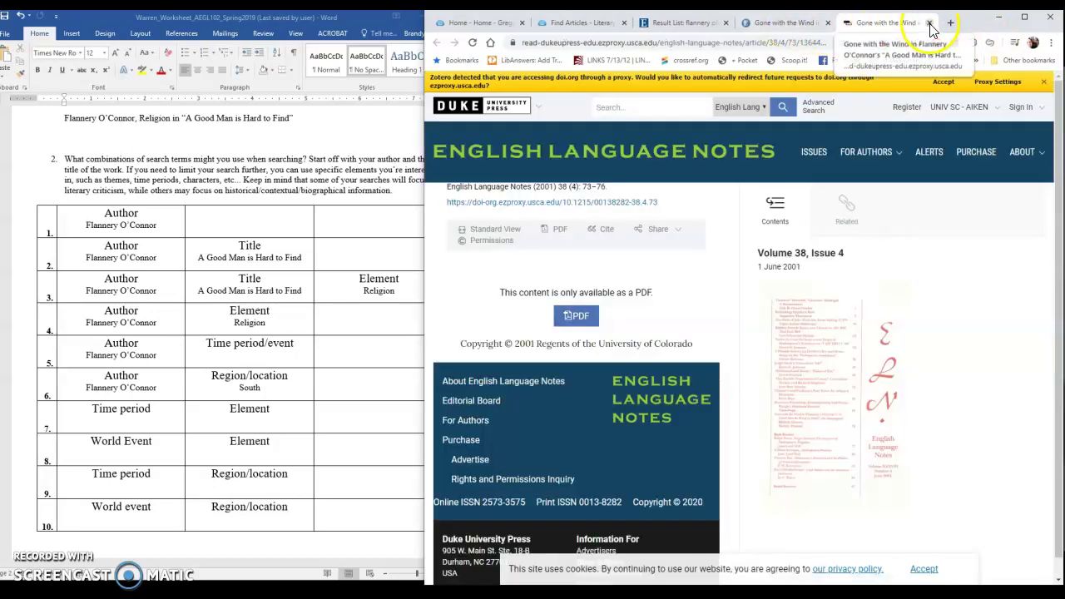
pyautogui.click(929, 24)
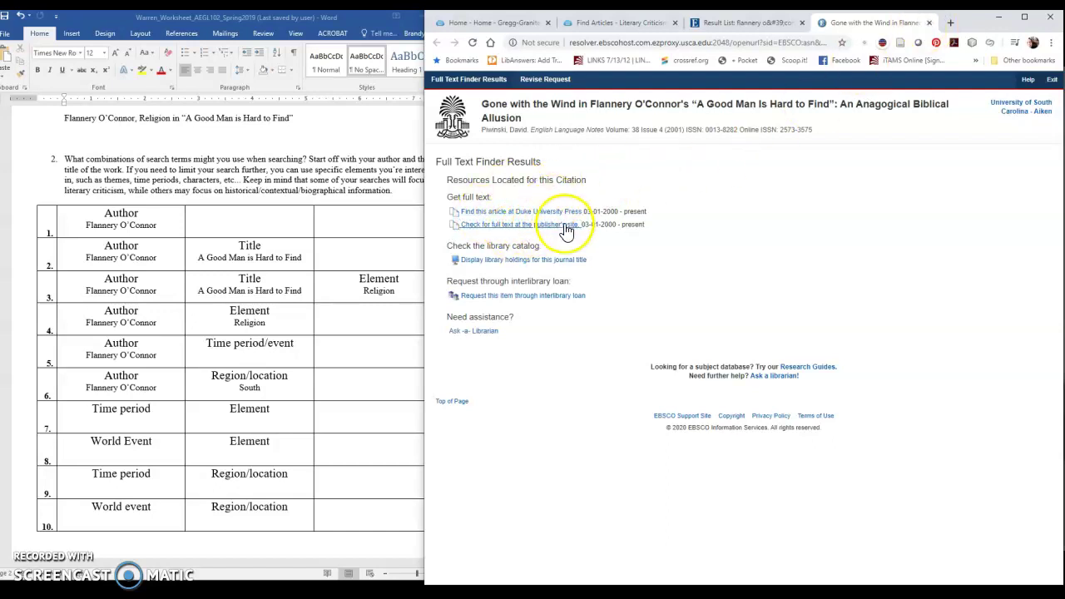
# Close the Full Text Finder tab and scroll the 46-result list back to the top
pyautogui.click(931, 23)
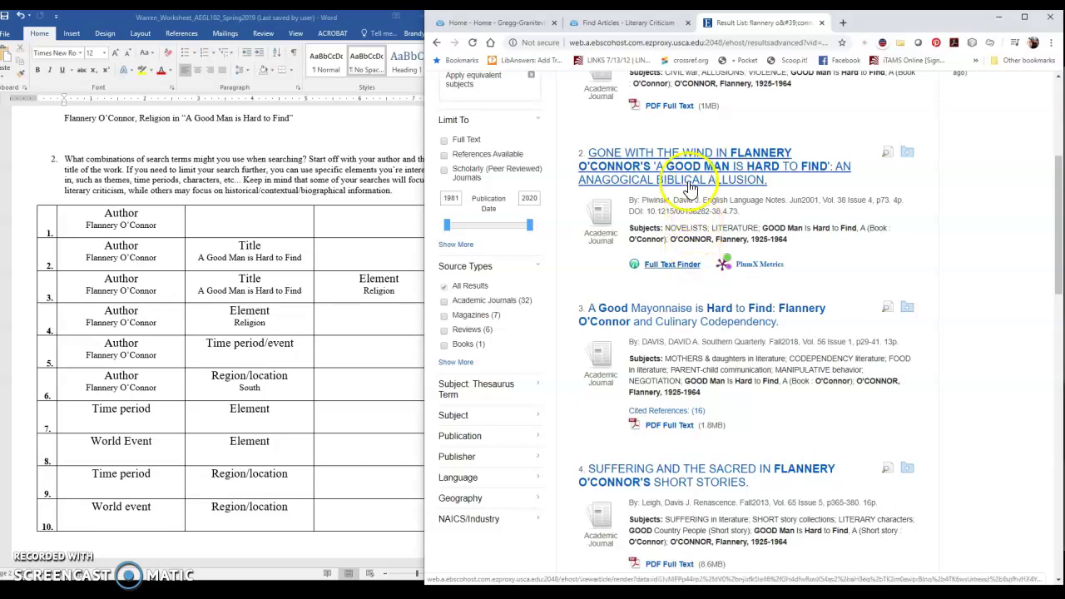
pyautogui.scroll(-2, 691, 187)
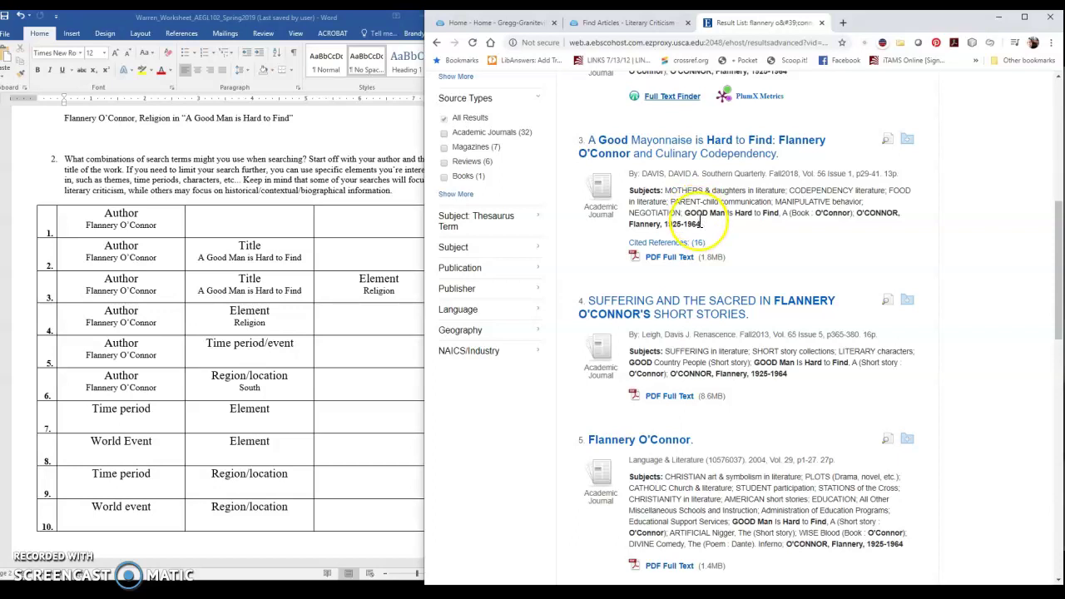
pyautogui.scroll(1, 701, 223)
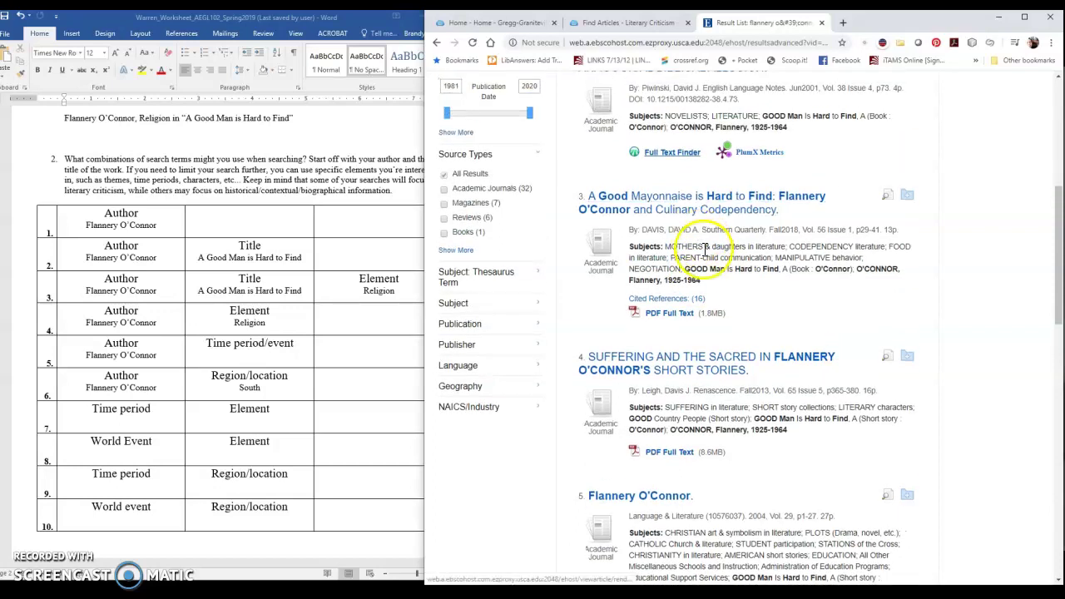
pyautogui.scroll(1, 705, 249)
pyautogui.scroll(1, 705, 250)
pyautogui.scroll(2, 690, 212)
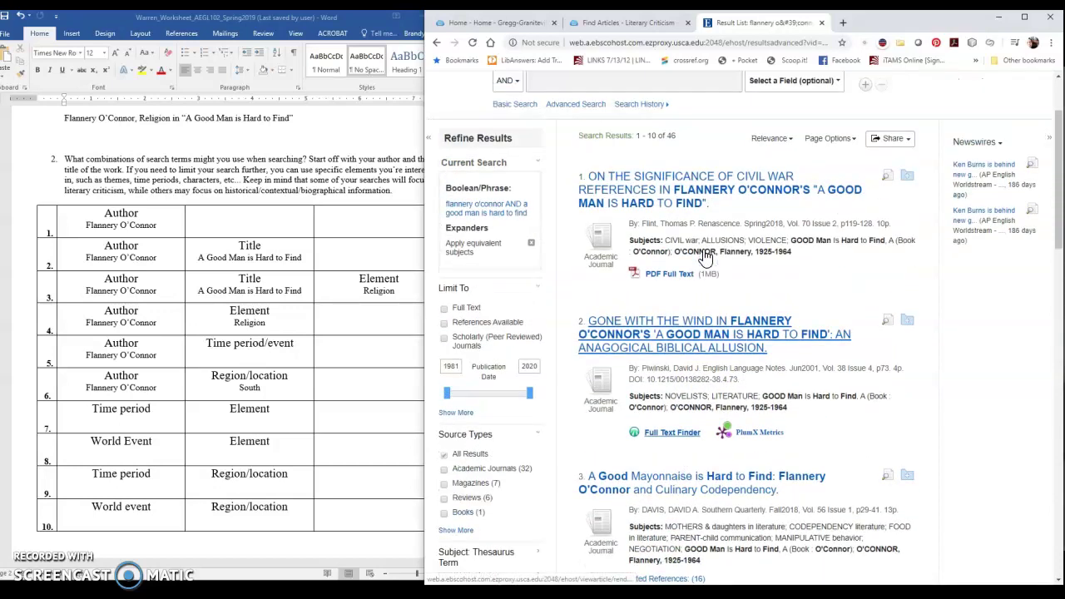
# Open result 1's Renascence Civil War references record and scroll down to its abstract and subjects
pyautogui.click(691, 210)
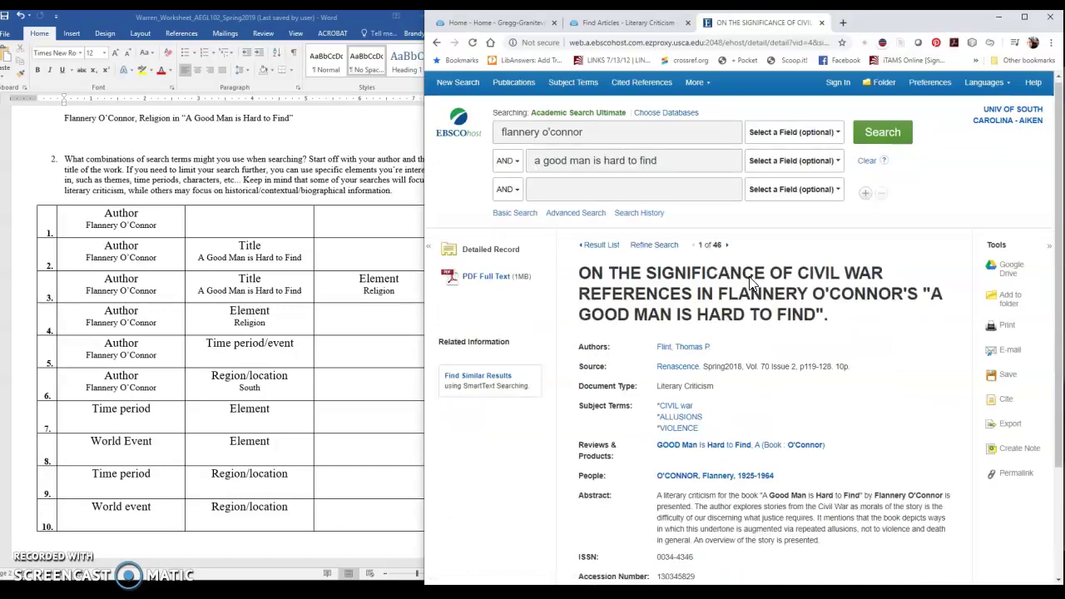
pyautogui.scroll(-2, 749, 282)
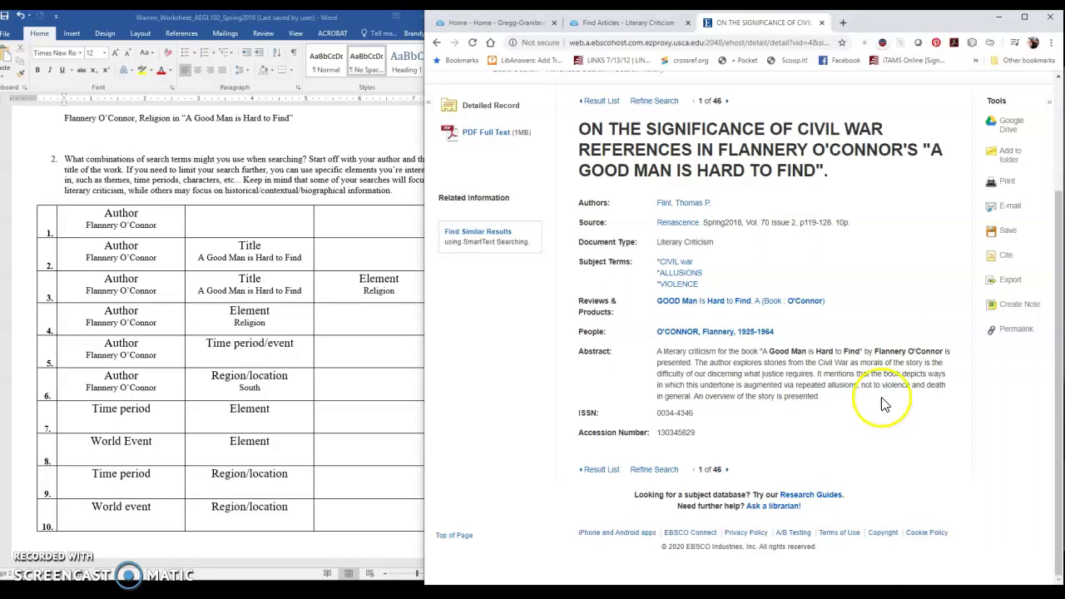
pyautogui.click(1009, 206)
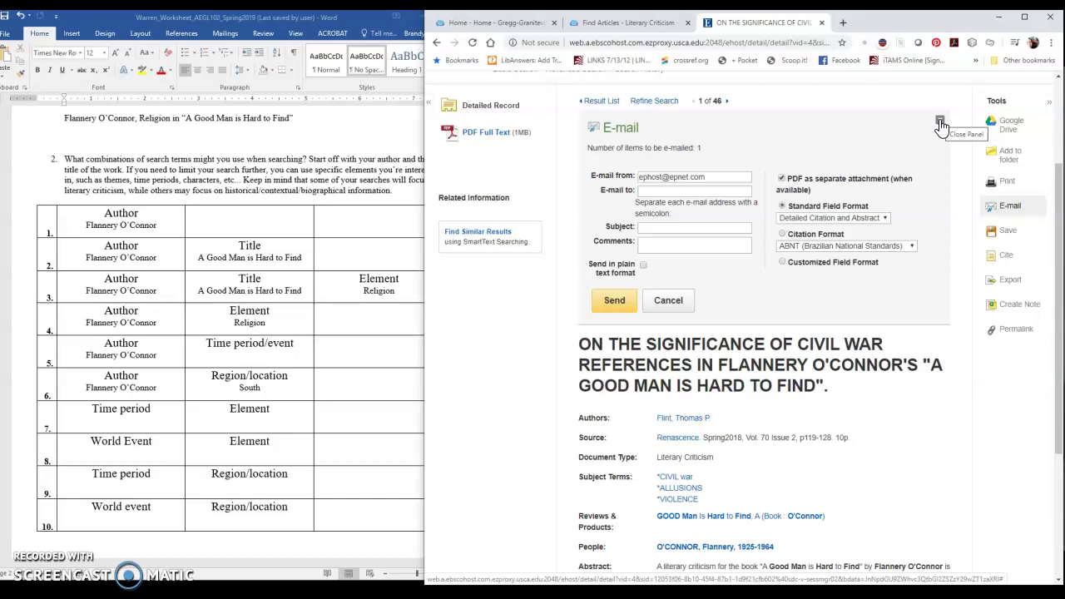
pyautogui.click(940, 123)
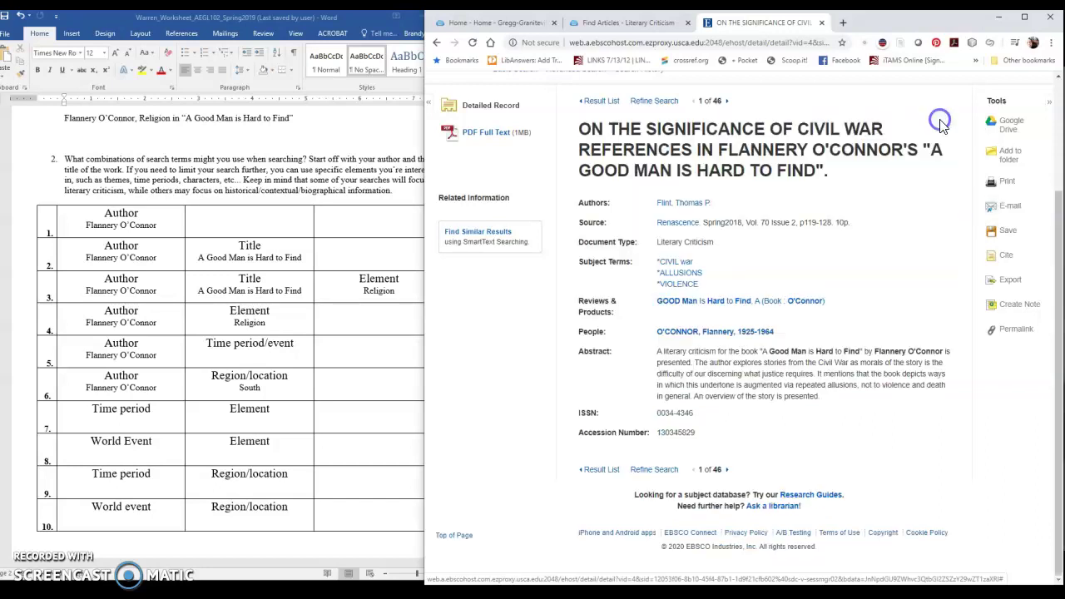
pyautogui.click(1007, 256)
pyautogui.scroll(-3, 928, 246)
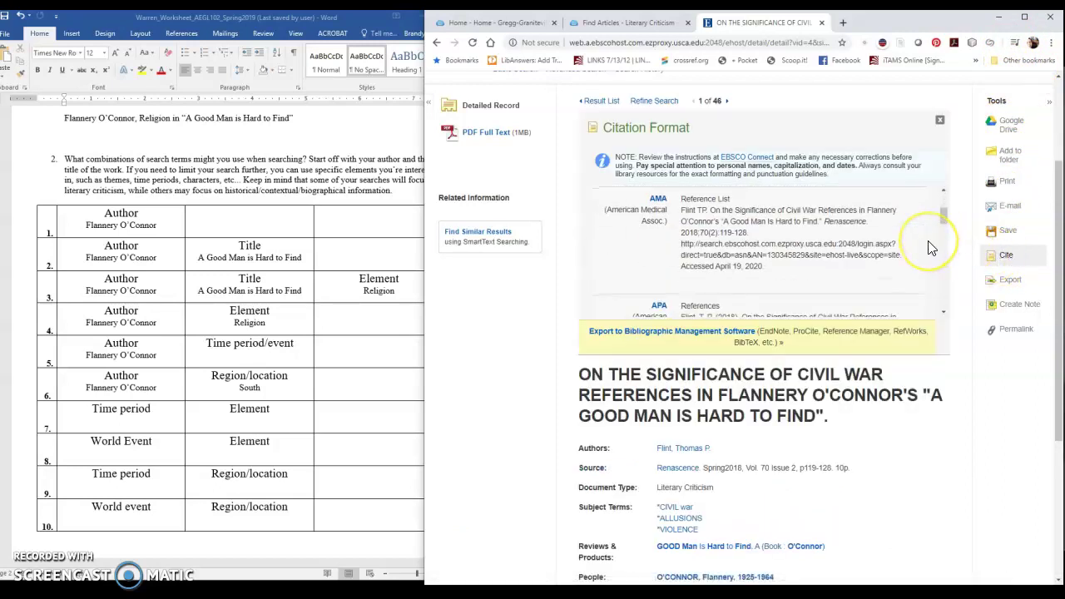
pyautogui.scroll(-5, 930, 248)
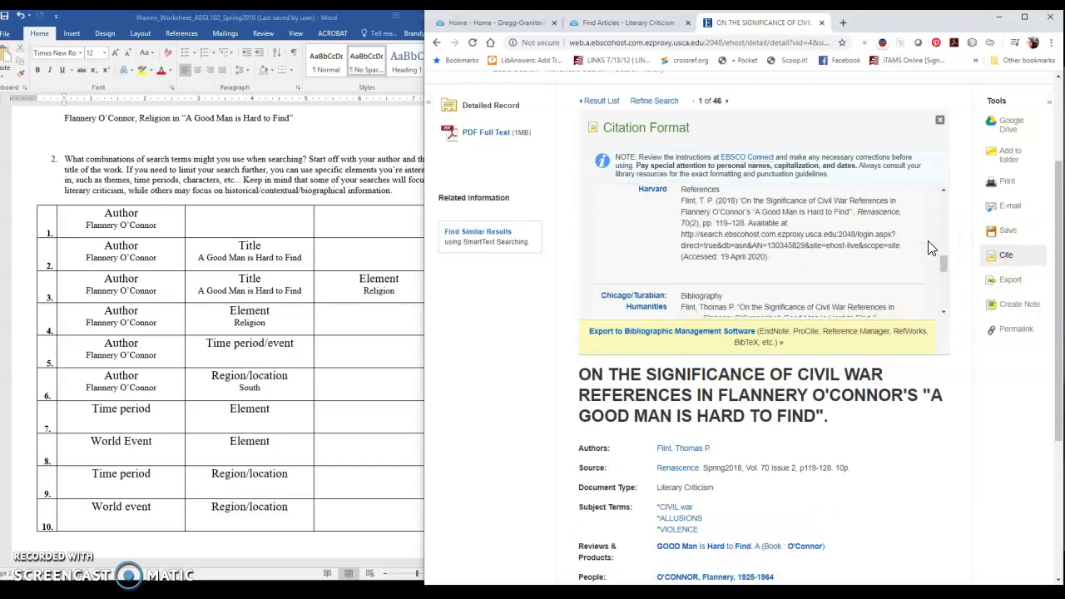
pyautogui.scroll(-2, 930, 248)
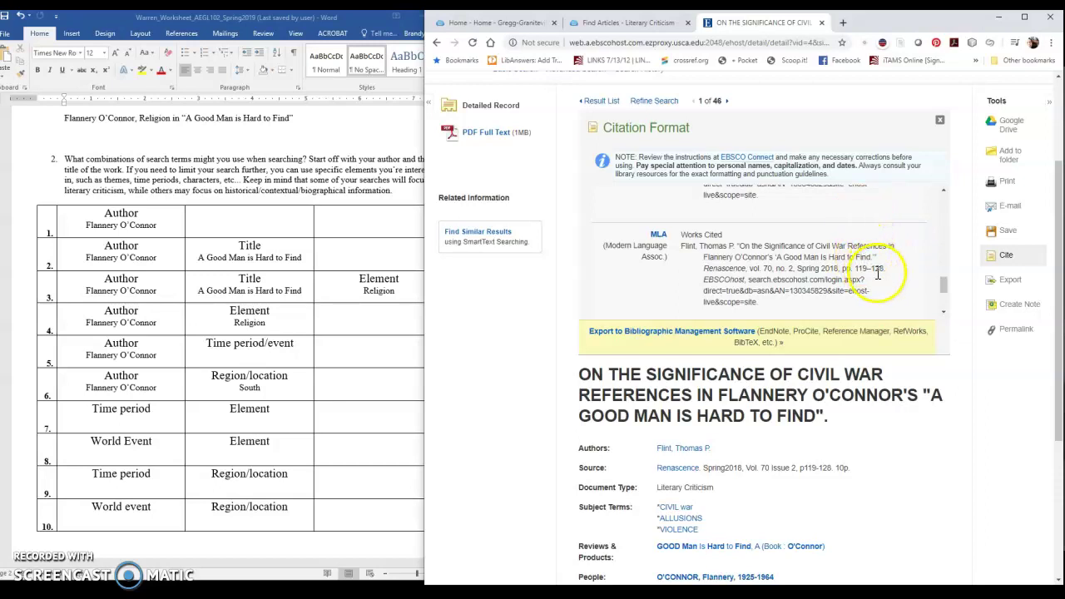
pyautogui.moveTo(703, 283); pyautogui.dragTo(745, 281)
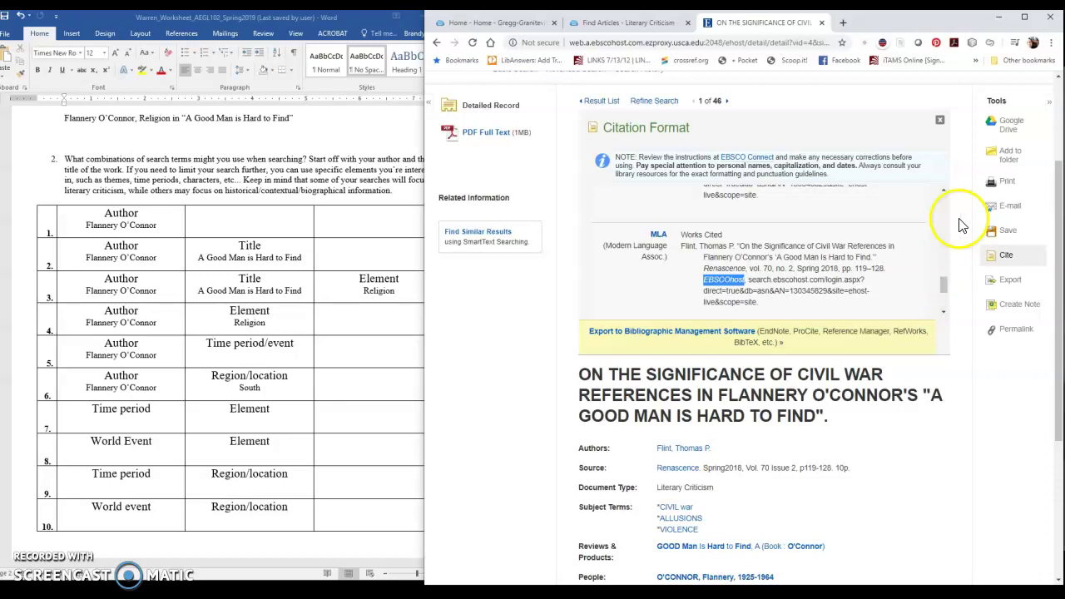
pyautogui.click(940, 125)
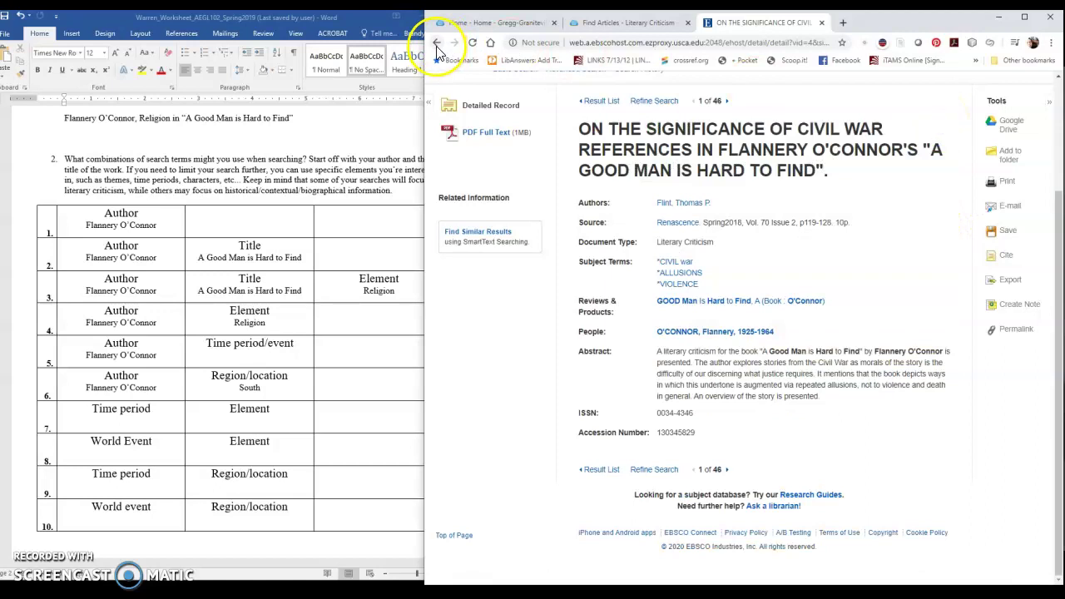
# Return to the result list and search again with 'religion' added as a third term
pyautogui.click(437, 43)
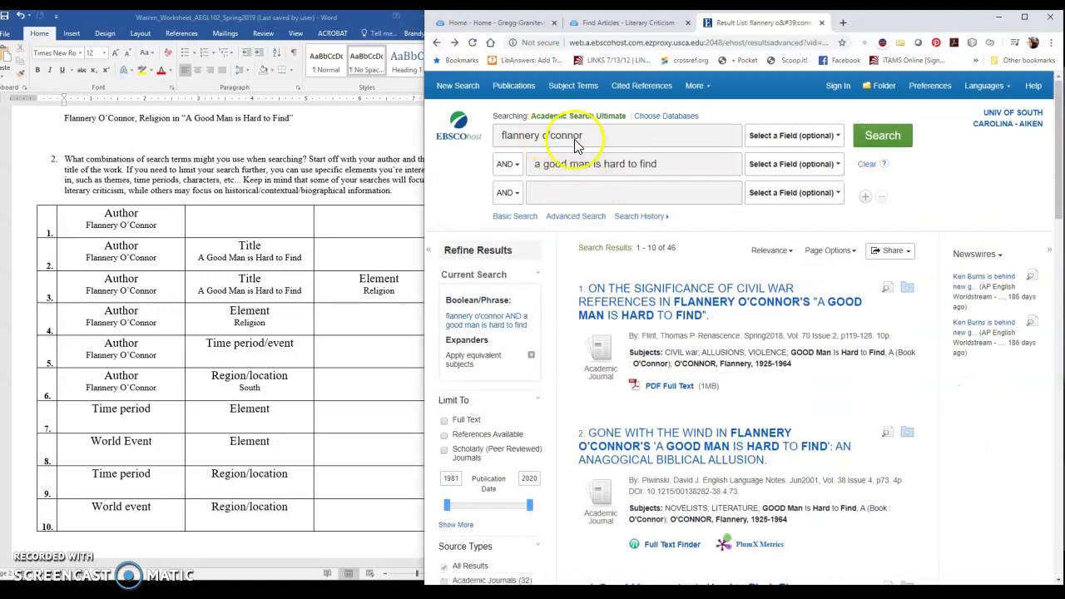
pyautogui.click(597, 192)
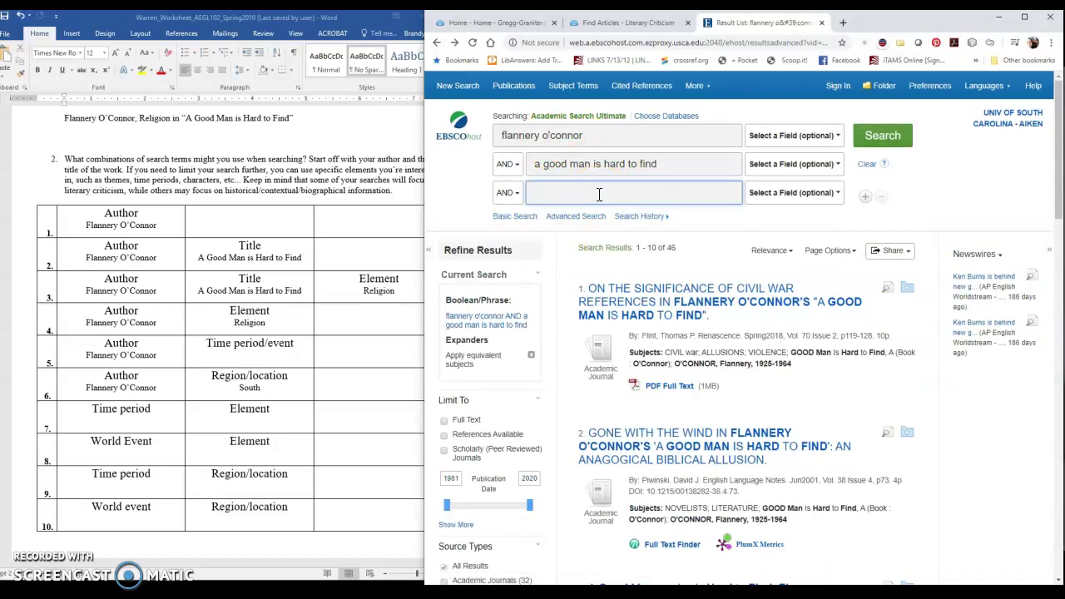
pyautogui.write('religion')
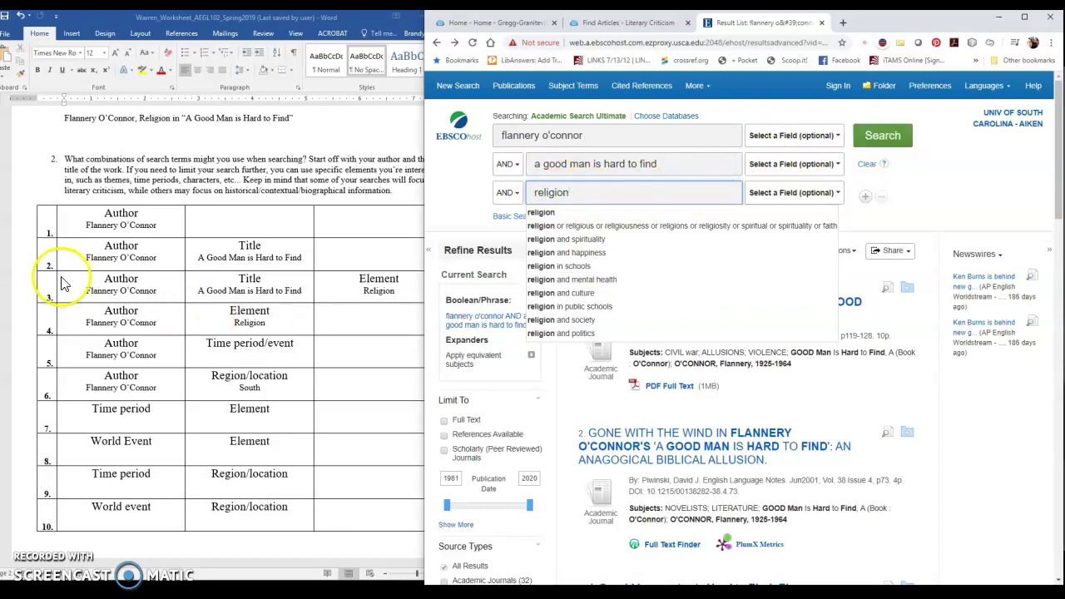
pyautogui.click(894, 138)
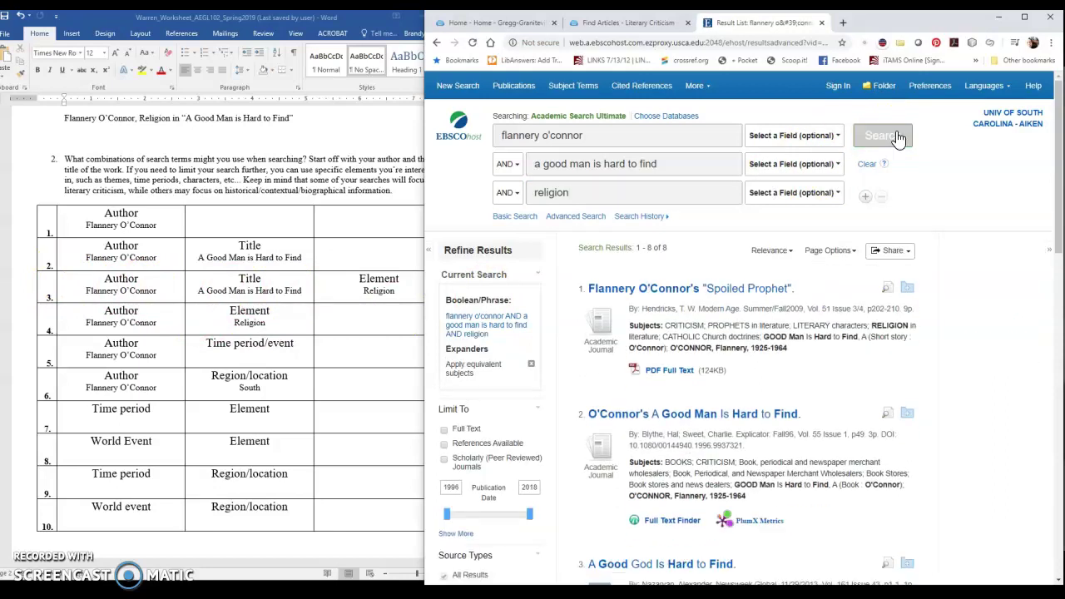
pyautogui.scroll(-2, 823, 231)
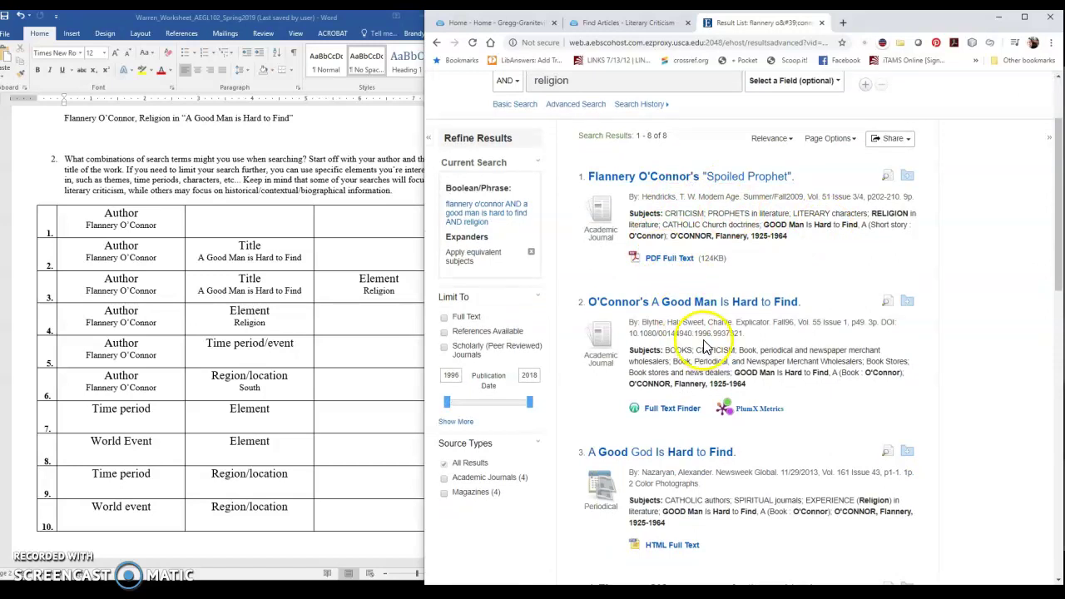
pyautogui.scroll(-3, 703, 346)
pyautogui.scroll(2, 619, 224)
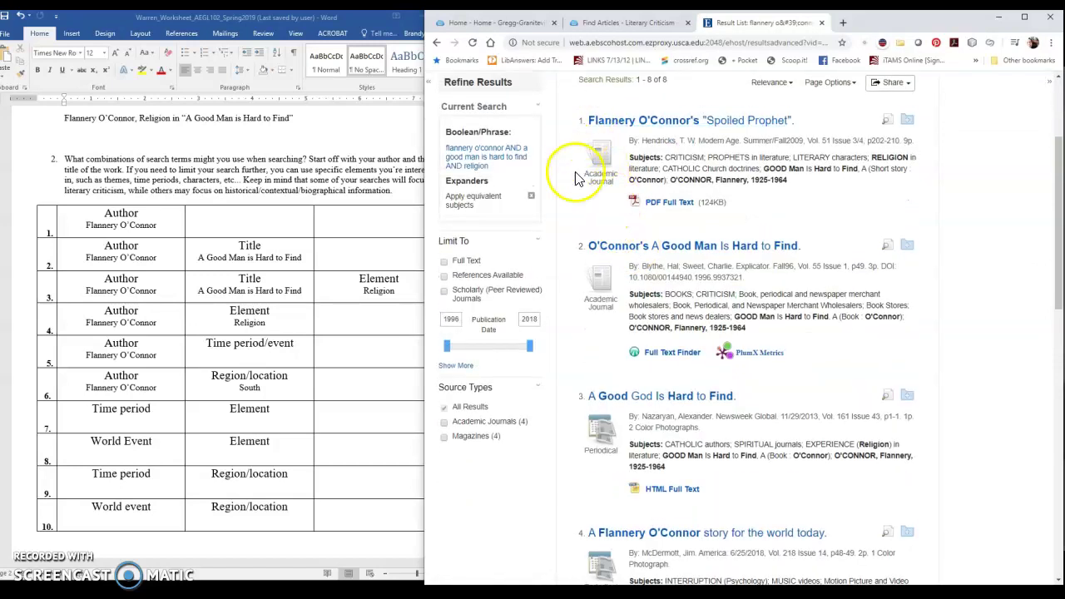
pyautogui.scroll(-2, 623, 304)
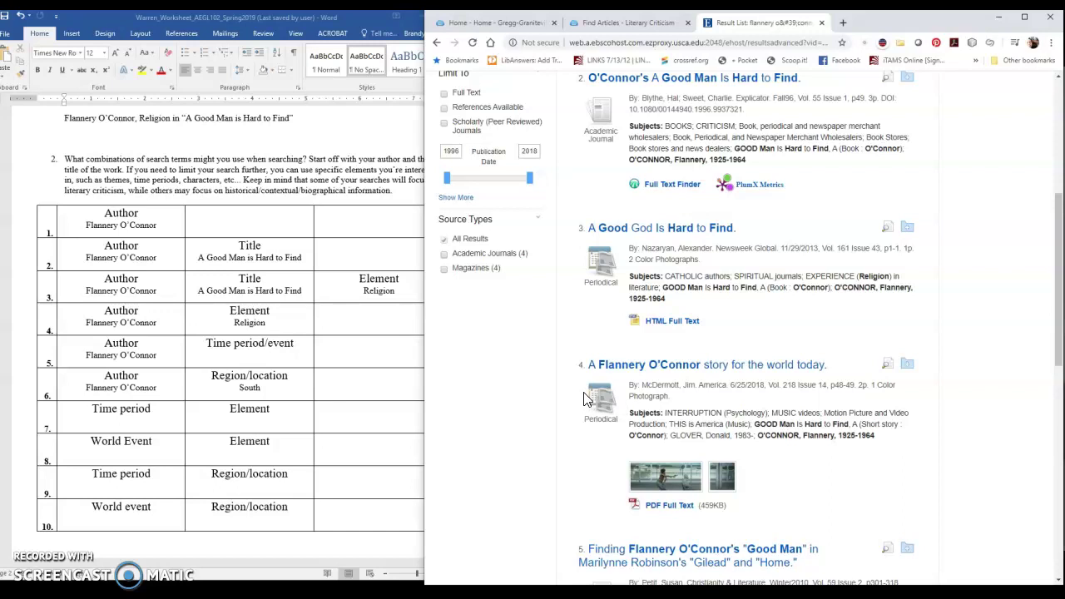
pyautogui.scroll(3, 613, 397)
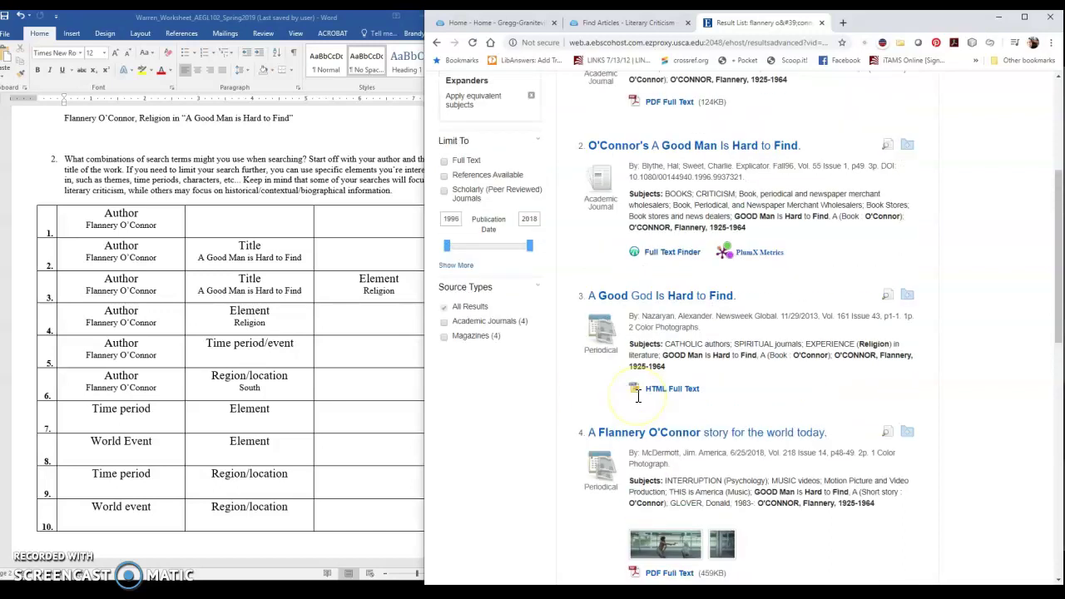
pyautogui.scroll(2, 637, 397)
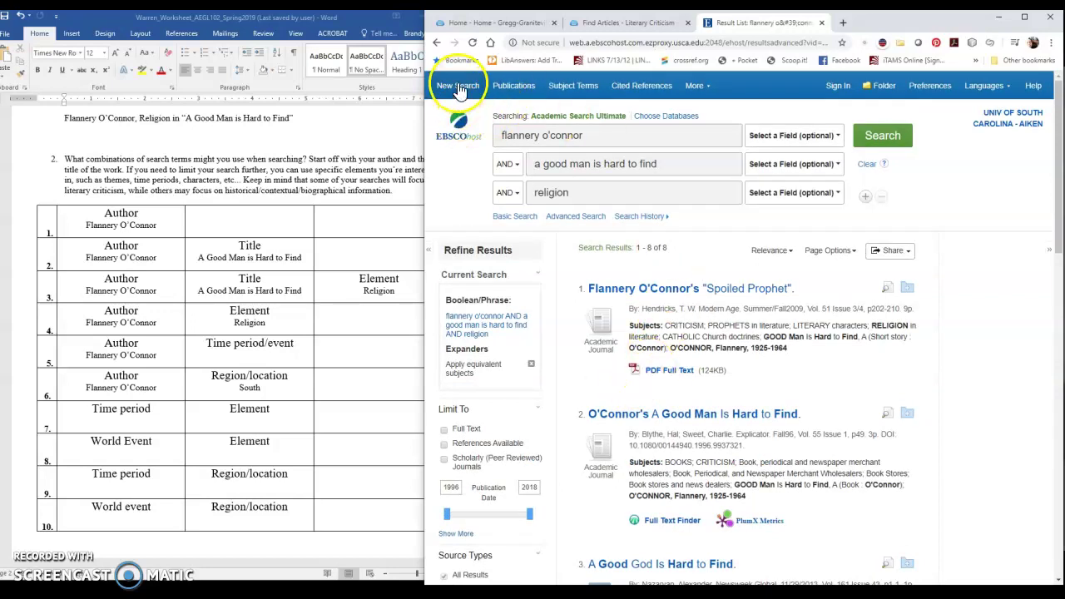
# Delete the story-title term, move 'religion' into the second search box, and rerun the search
pyautogui.moveTo(665, 163); pyautogui.dragTo(480, 167)
pyautogui.press('BackSpace')
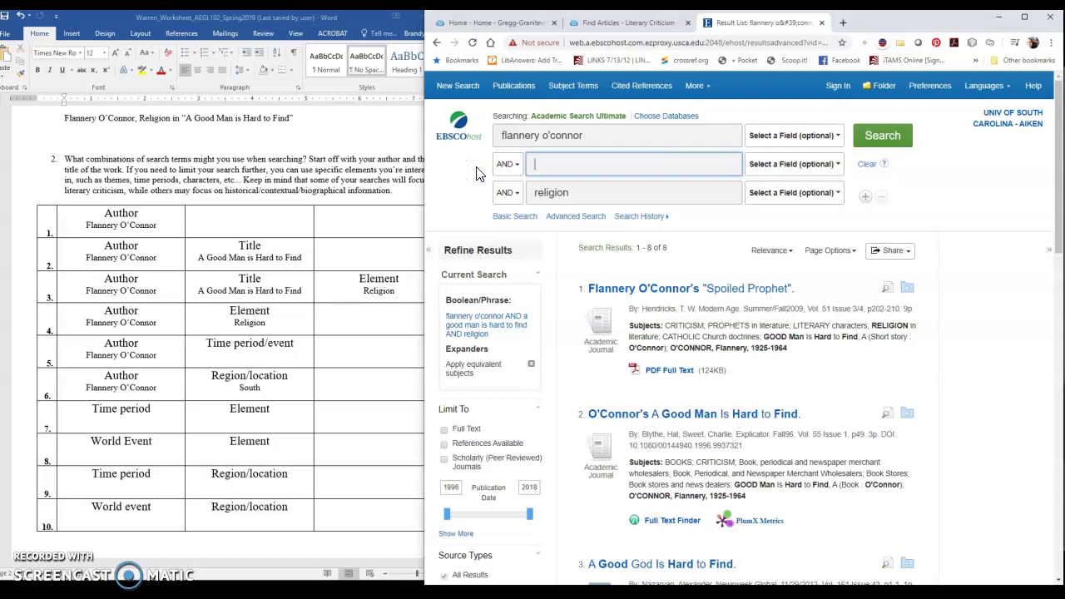
pyautogui.moveTo(574, 192); pyautogui.dragTo(534, 192)
pyautogui.hotkey('ctrl', 'c')
pyautogui.rightClick(569, 190)
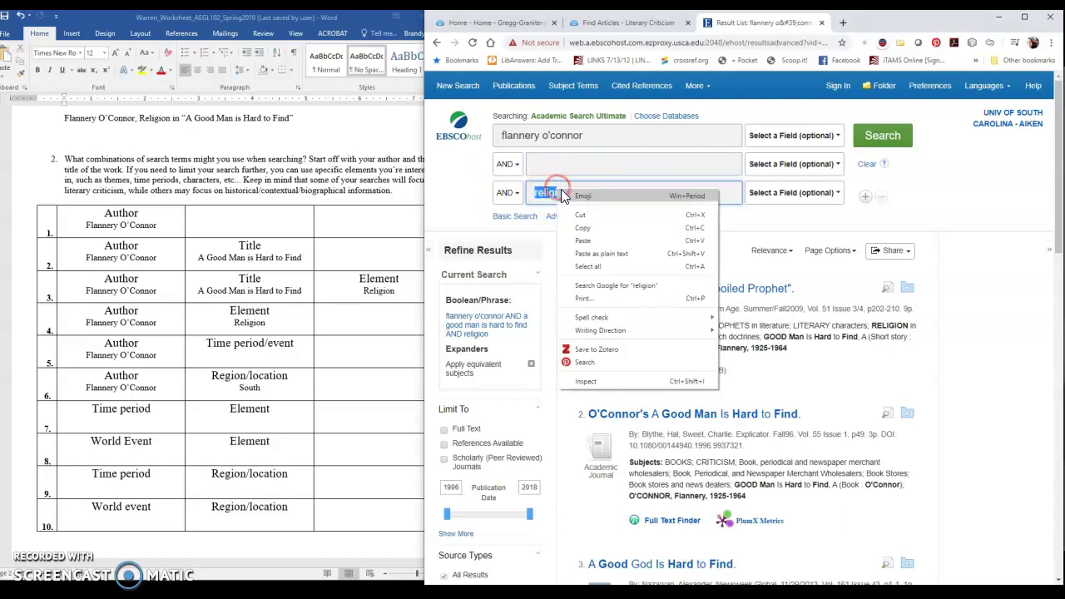
pyautogui.click(581, 215)
pyautogui.click(532, 165)
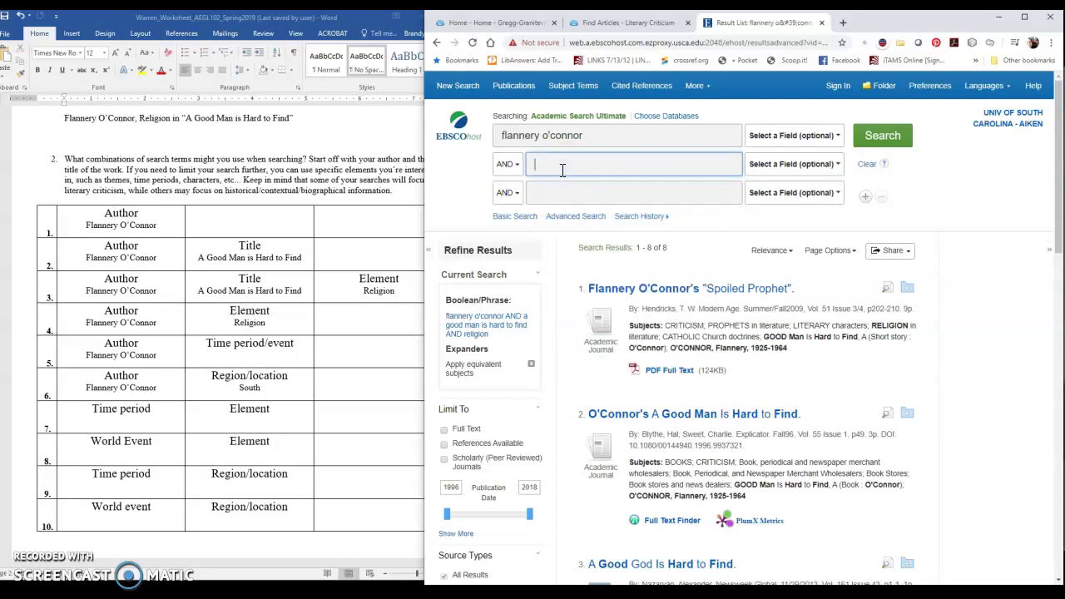
pyautogui.hotkey('ctrl', 'v')
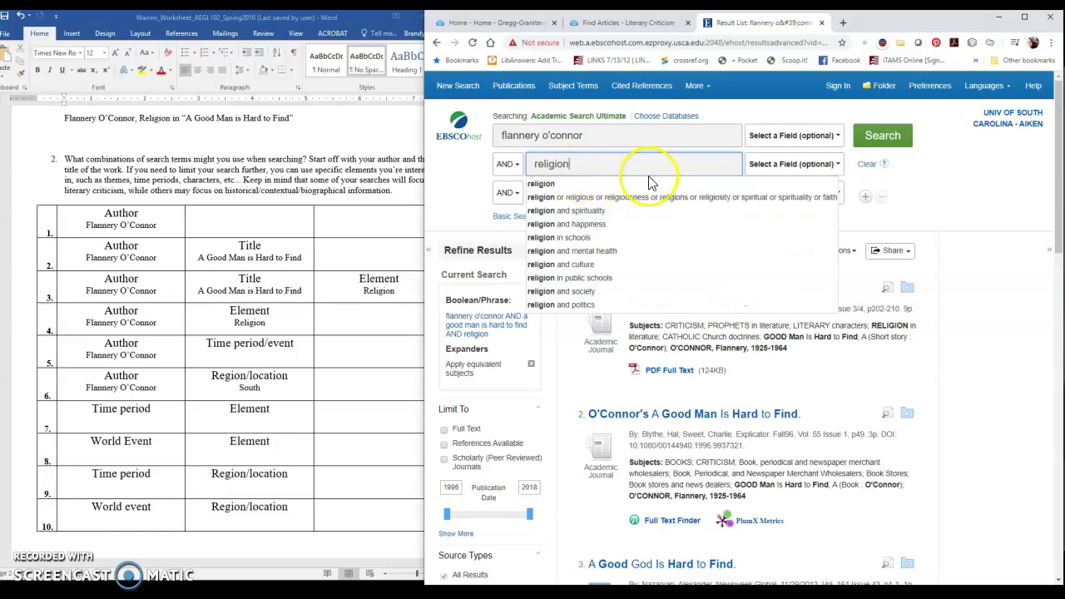
pyautogui.click(875, 146)
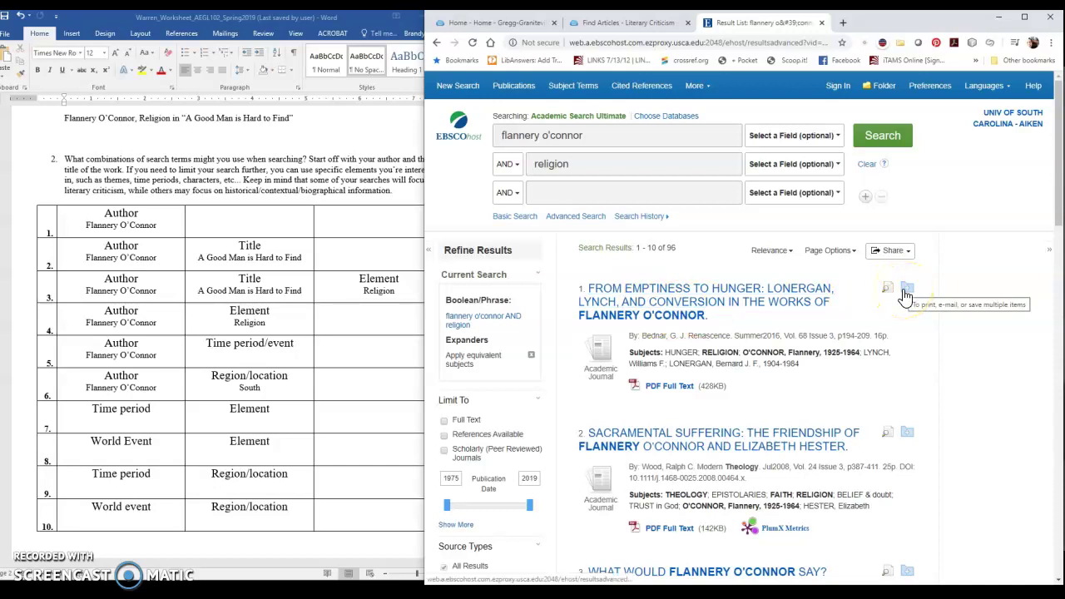
# Search with 'redemption' as a third term, then replace it with 'faith'
pyautogui.click(645, 194)
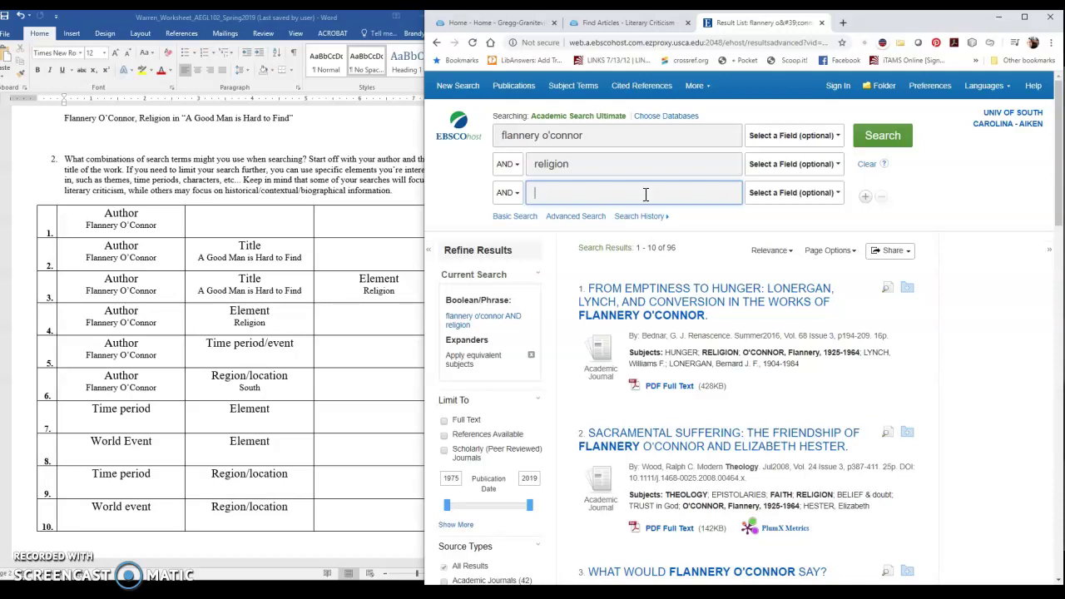
pyautogui.write('redemption')
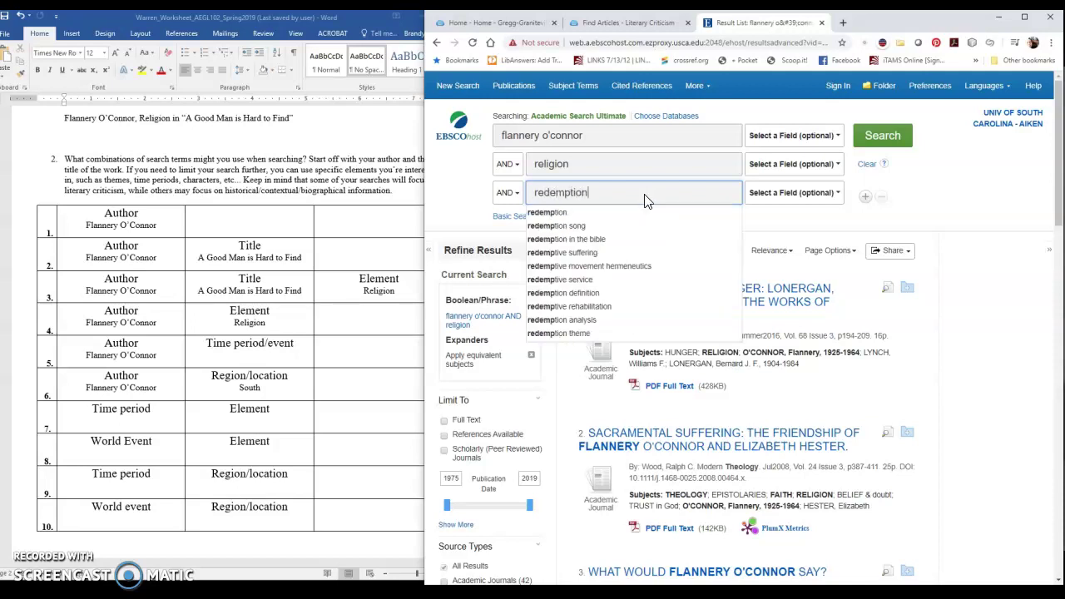
pyautogui.press('Return')
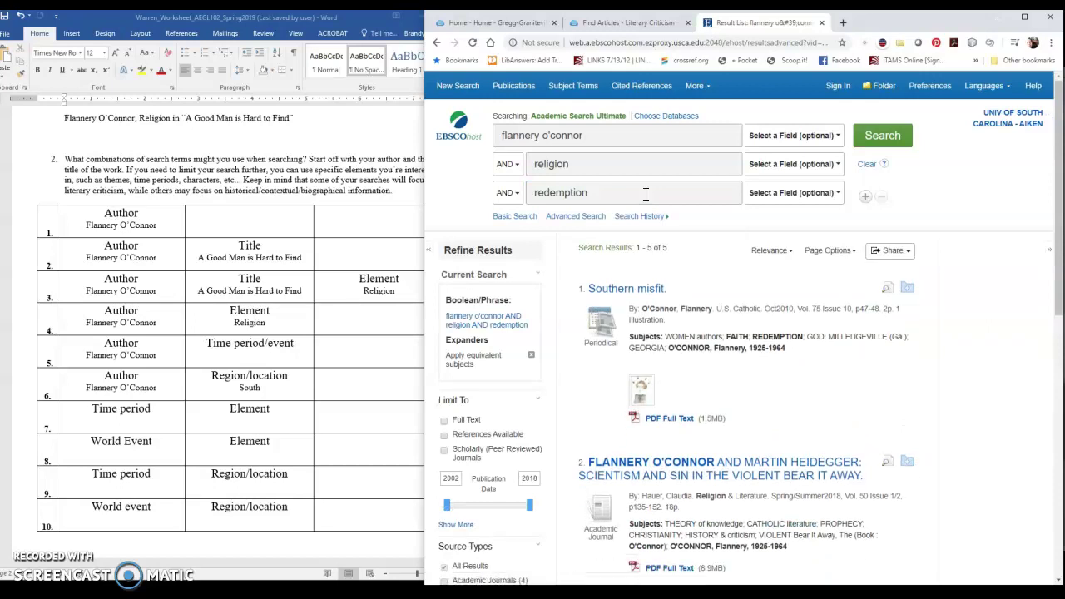
pyautogui.doubleClick(554, 192)
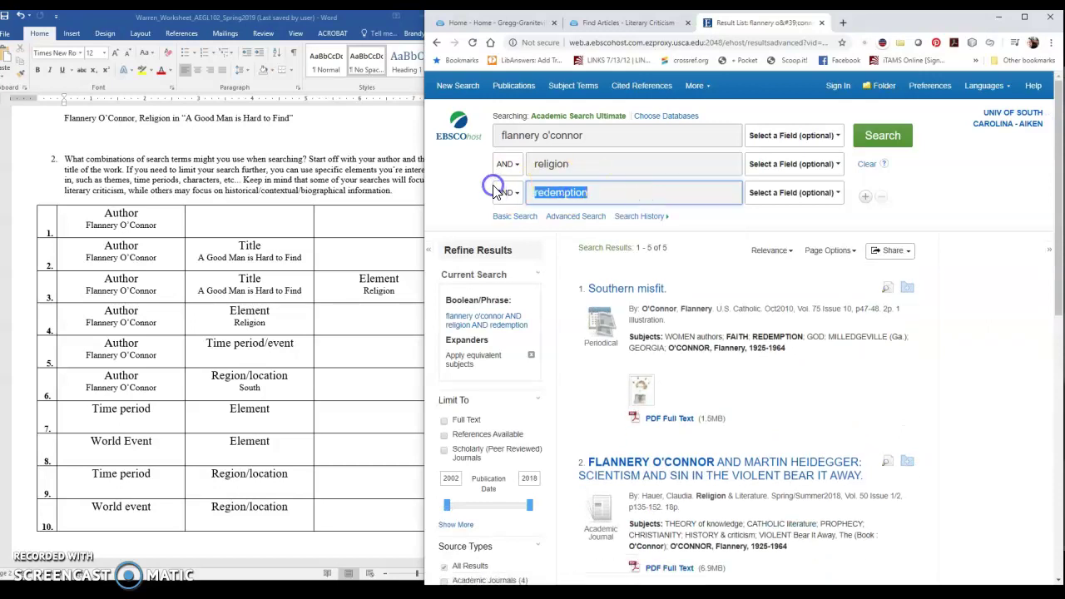
pyautogui.write('faith')
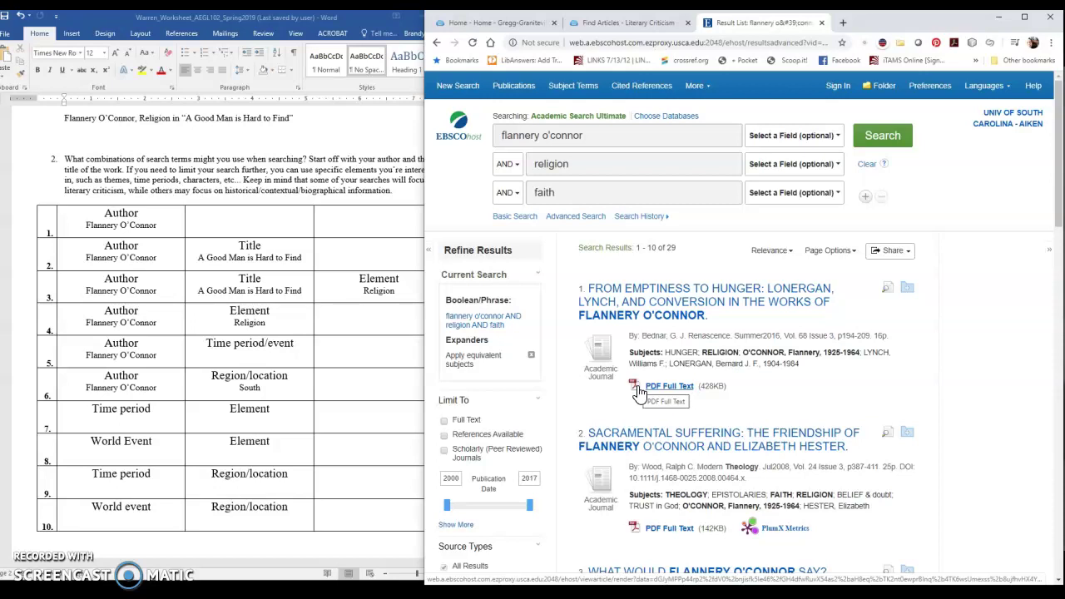
# Switch to MLA International Bibliography and search 'flannery o'connor' for 1,950 results
pyautogui.click(821, 23)
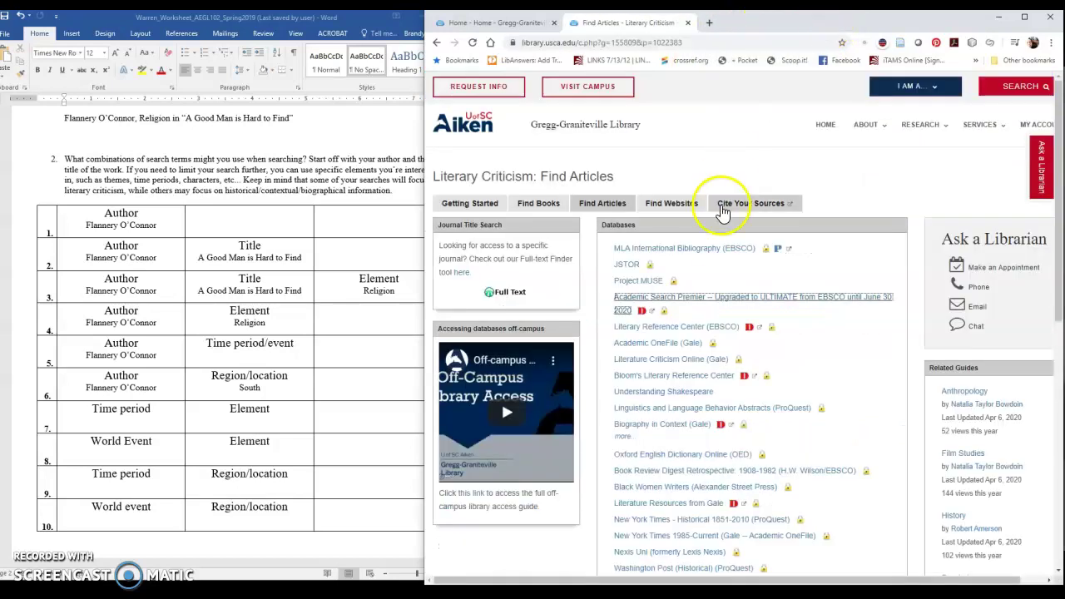
pyautogui.click(705, 254)
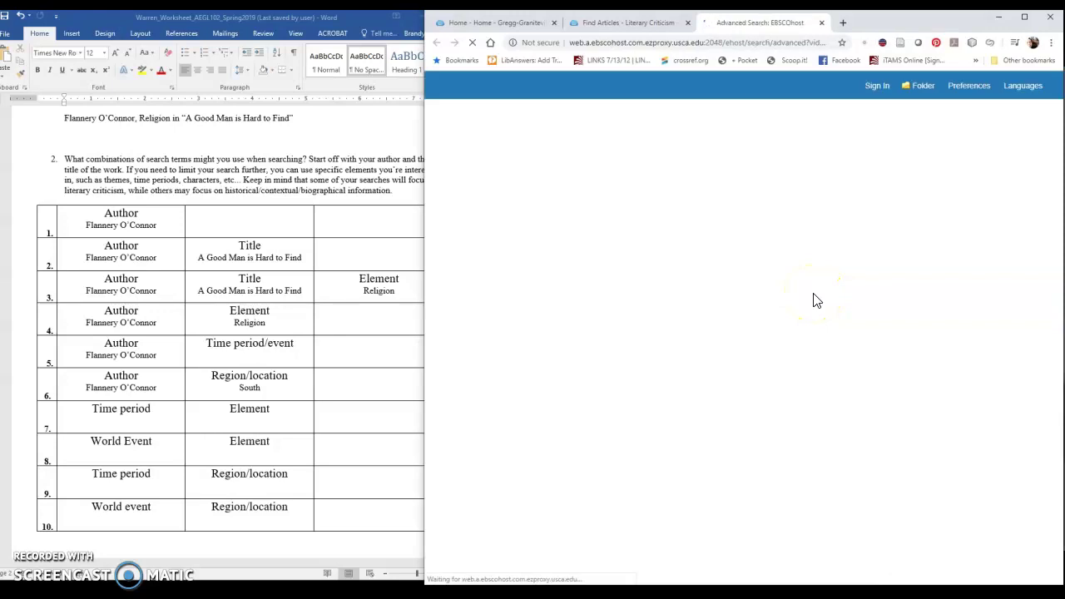
pyautogui.click(663, 135)
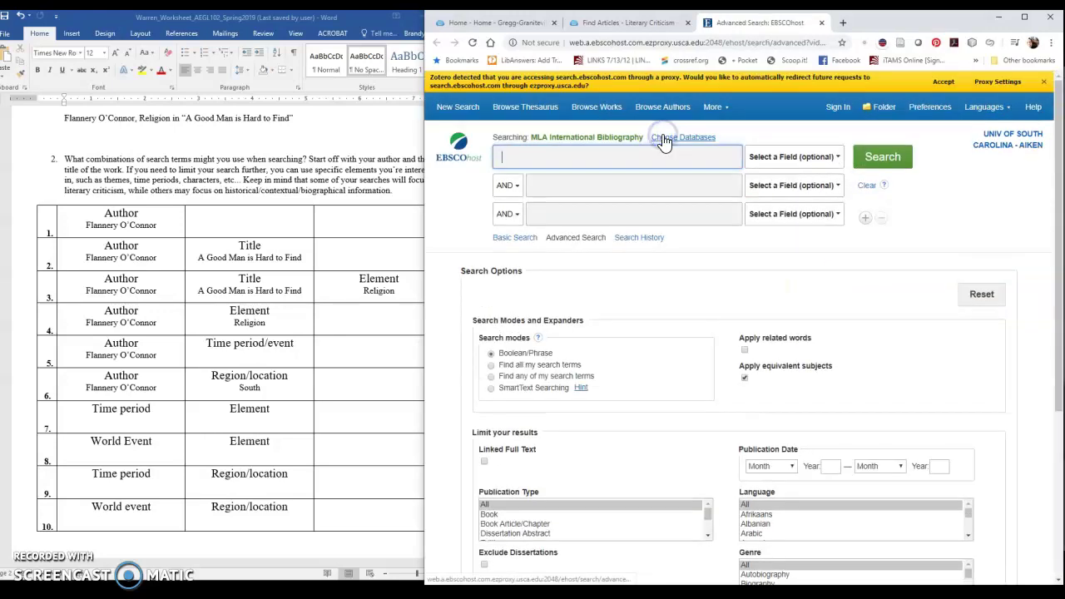
pyautogui.write('flannery ')
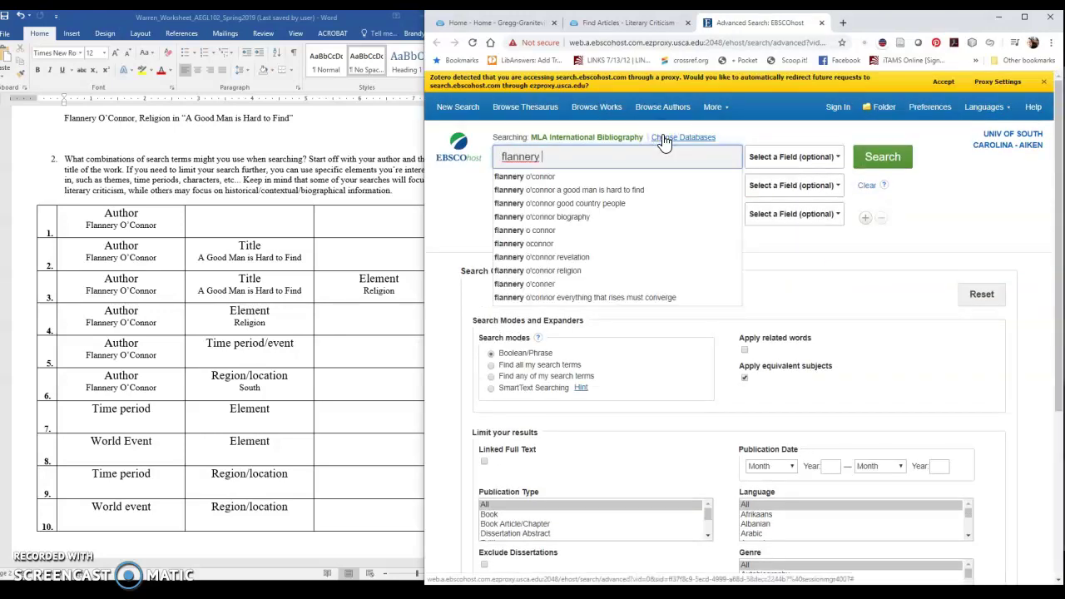
pyautogui.write('o')
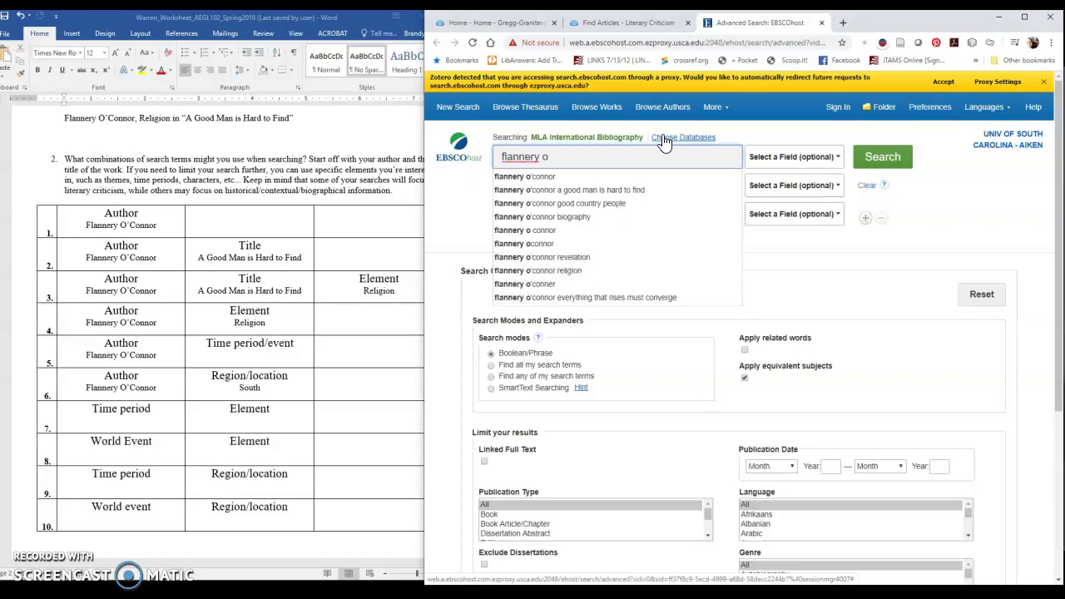
pyautogui.write("'connor")
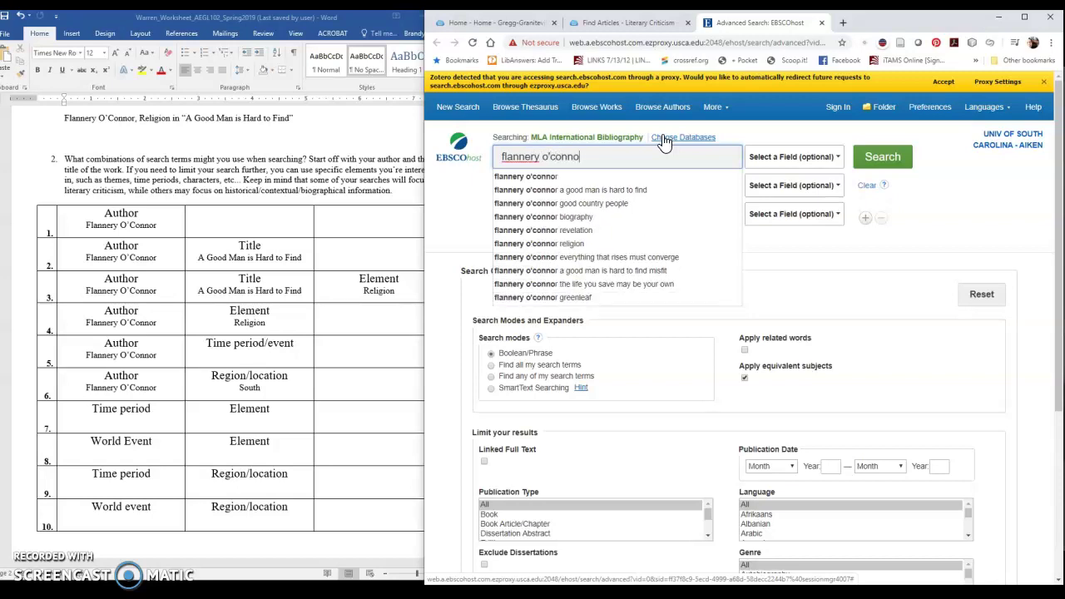
pyautogui.click(900, 162)
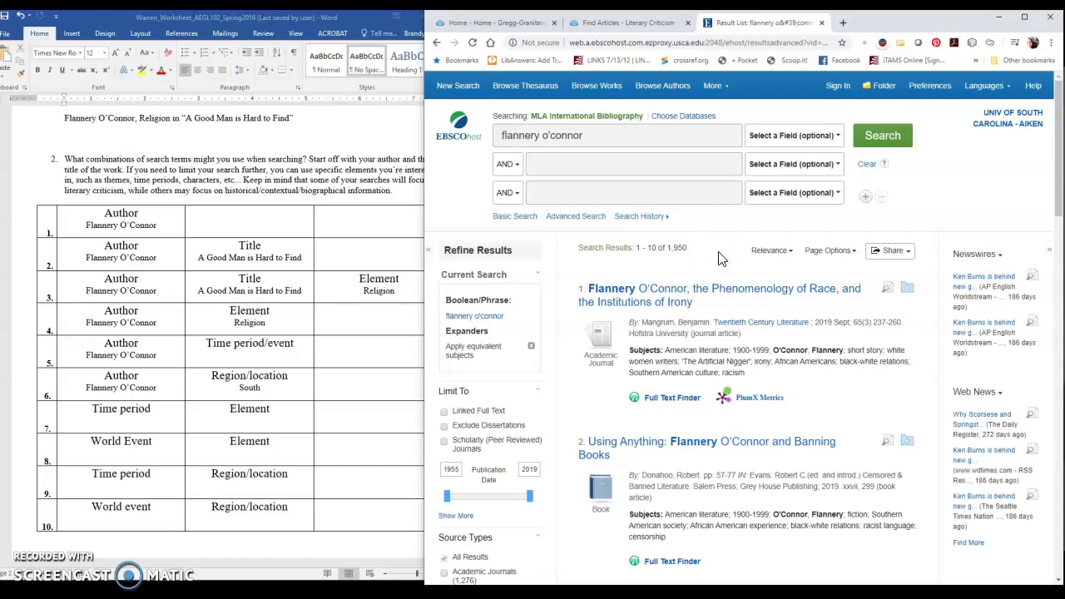
pyautogui.click(672, 175)
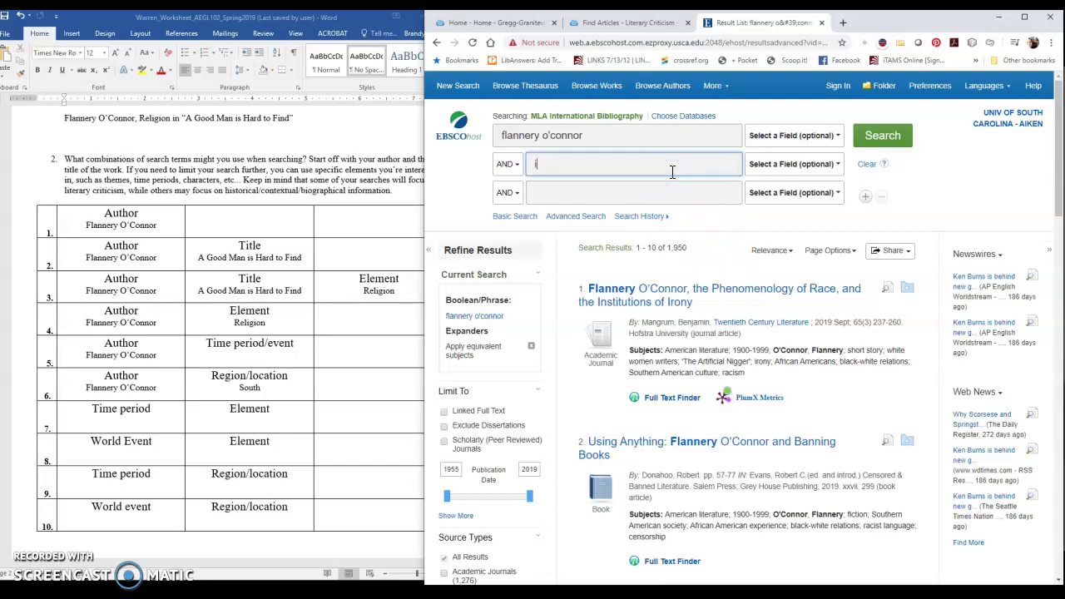
pyautogui.write('irony')
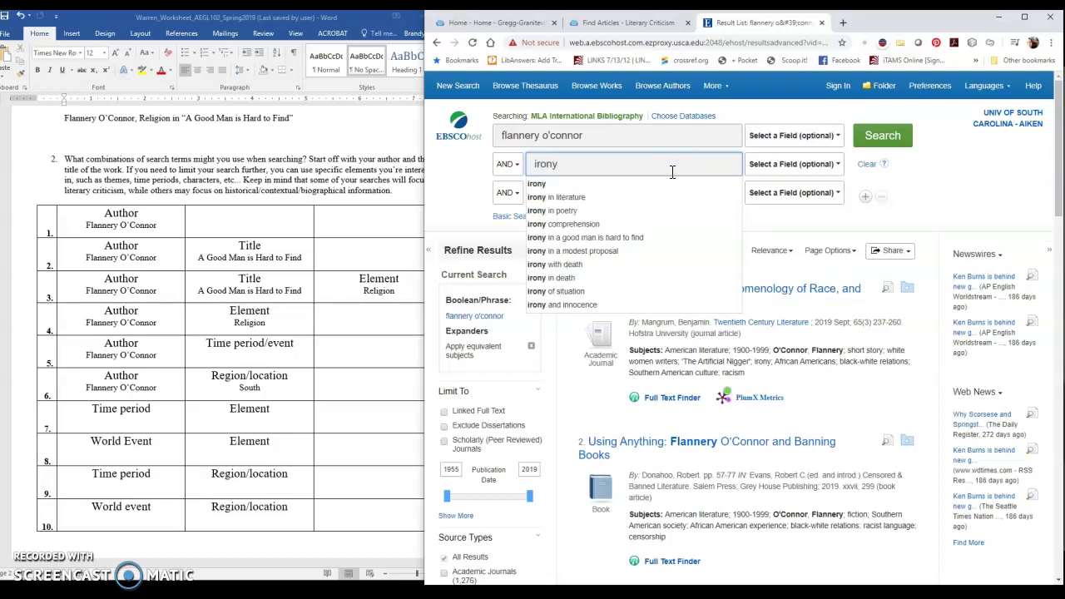
pyautogui.click(882, 134)
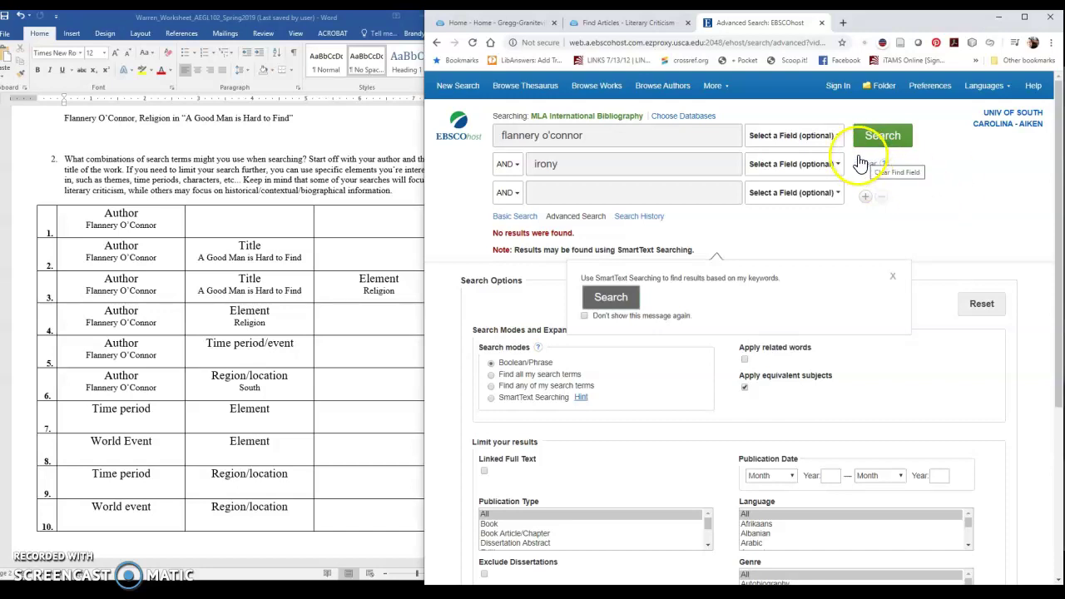
pyautogui.moveTo(575, 165); pyautogui.dragTo(495, 167)
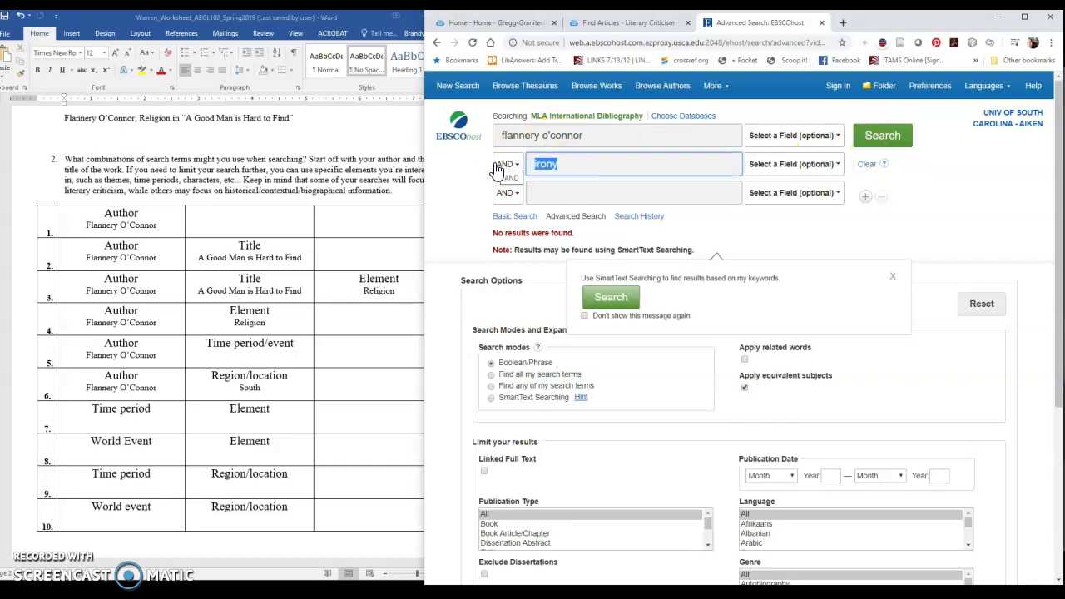
pyautogui.press('BackSpace')
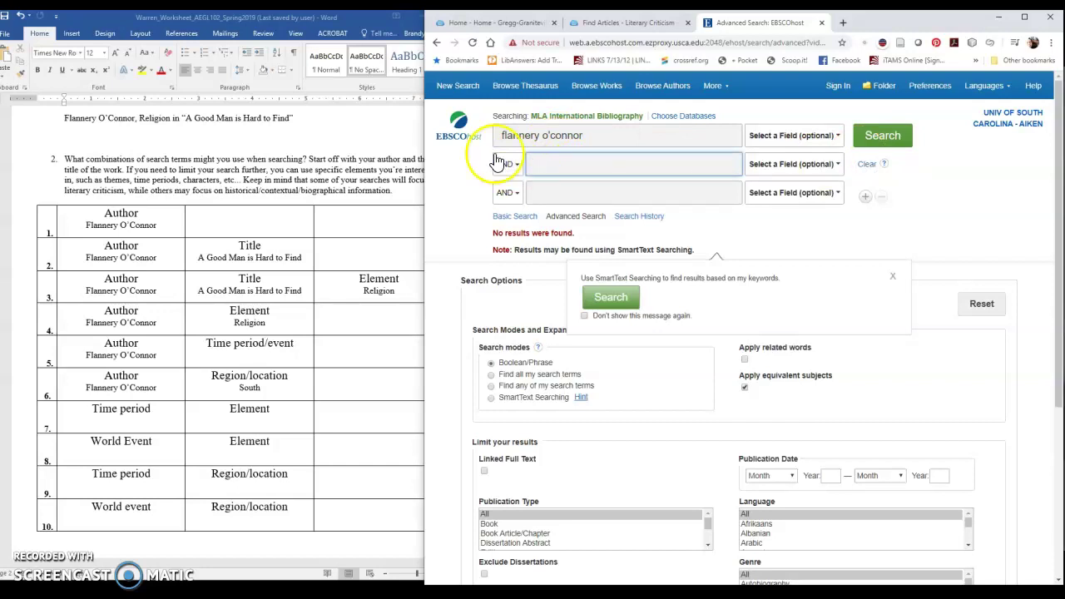
pyautogui.click(890, 143)
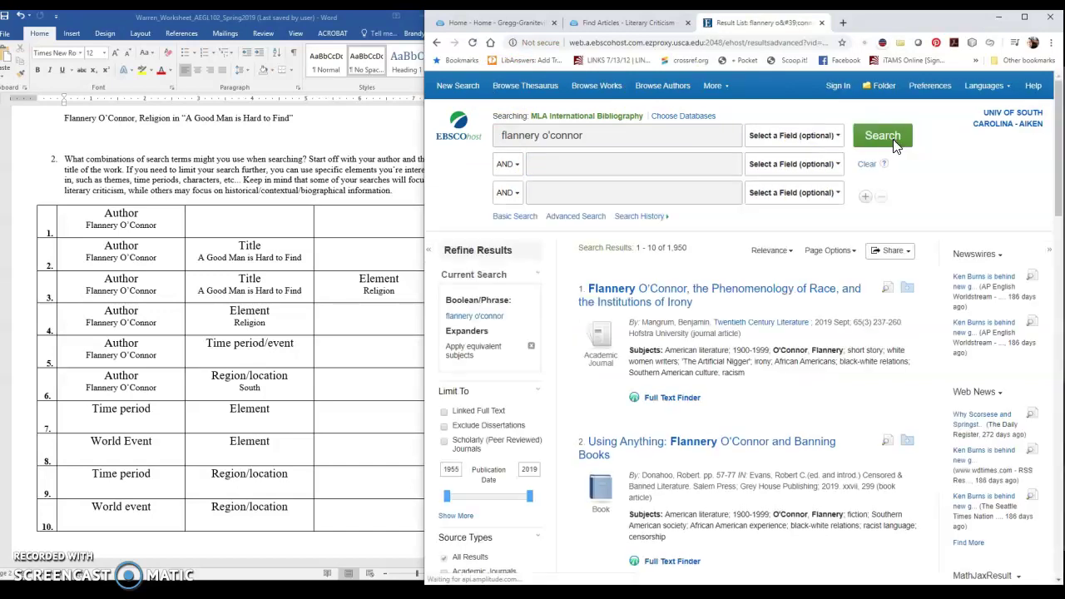
# Expand the Subject facet and show all terms, led by short story (599) and fiction (534)
pyautogui.click(668, 192)
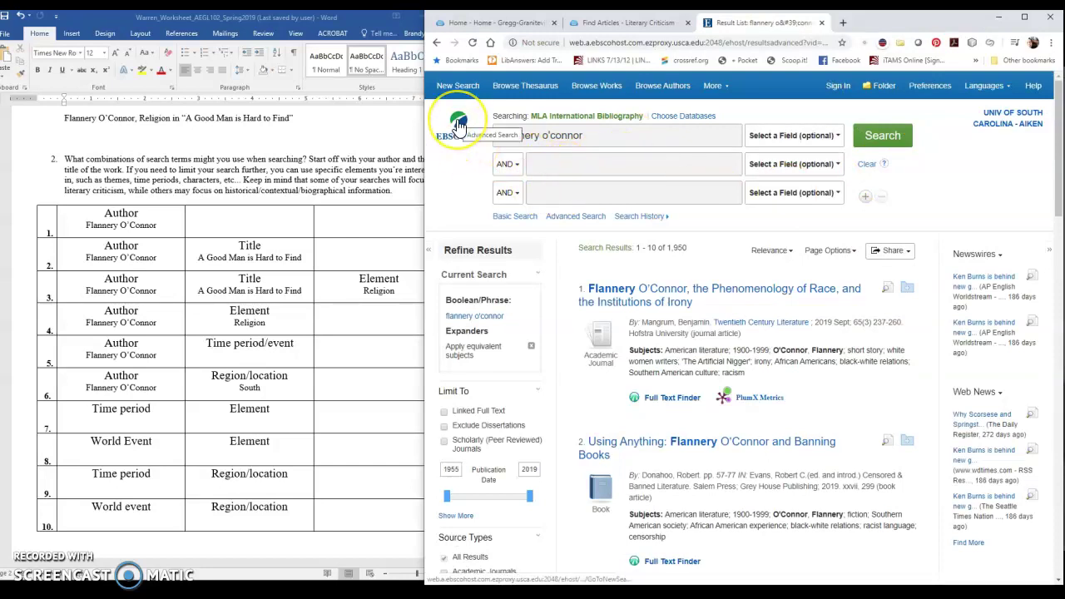
pyautogui.scroll(-4, 459, 123)
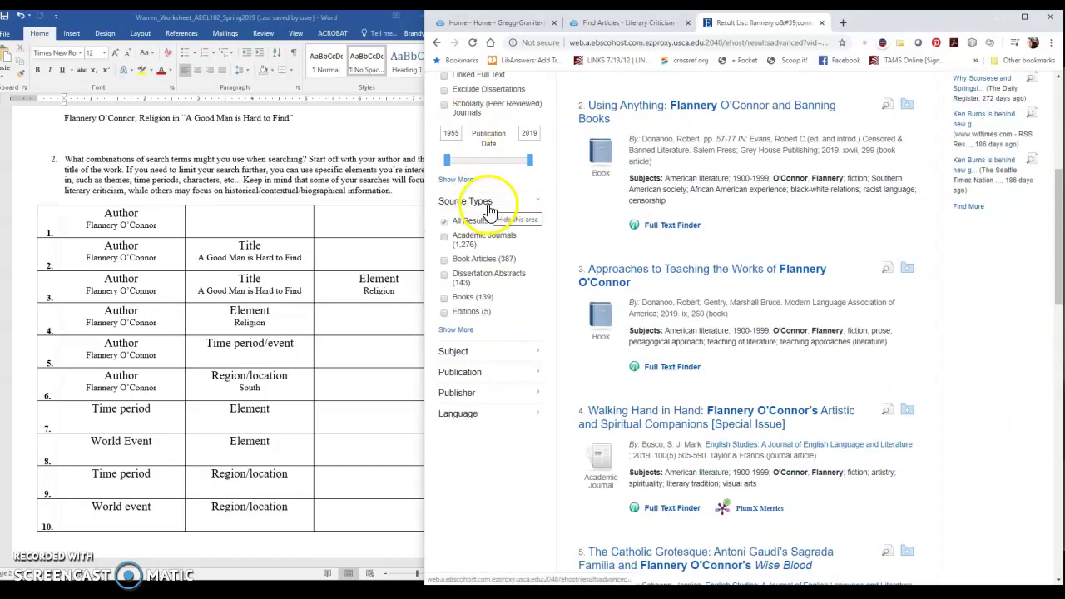
pyautogui.scroll(-2, 489, 207)
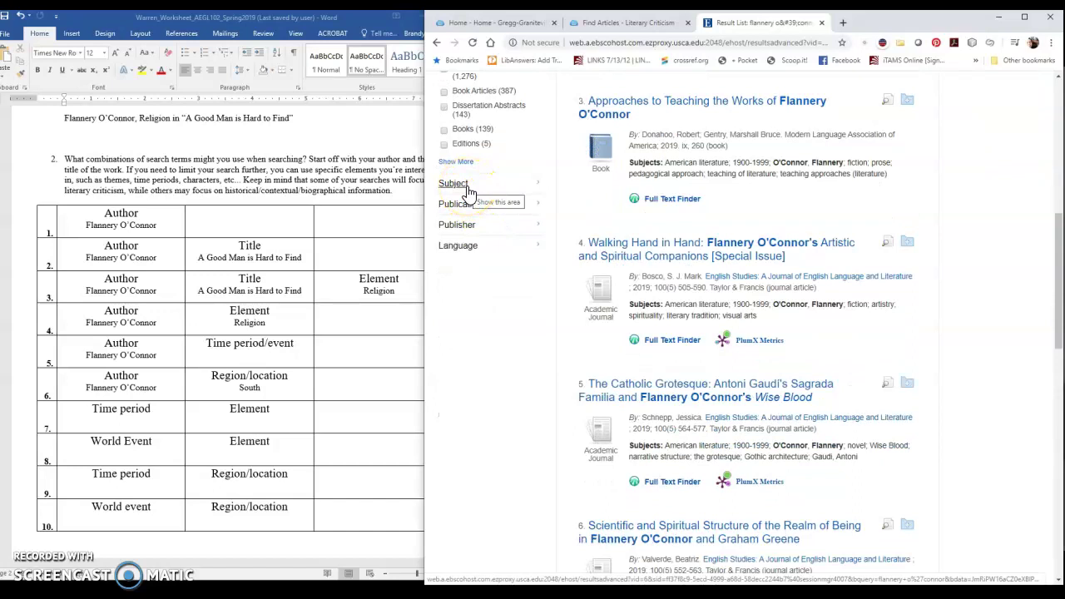
pyautogui.click(452, 184)
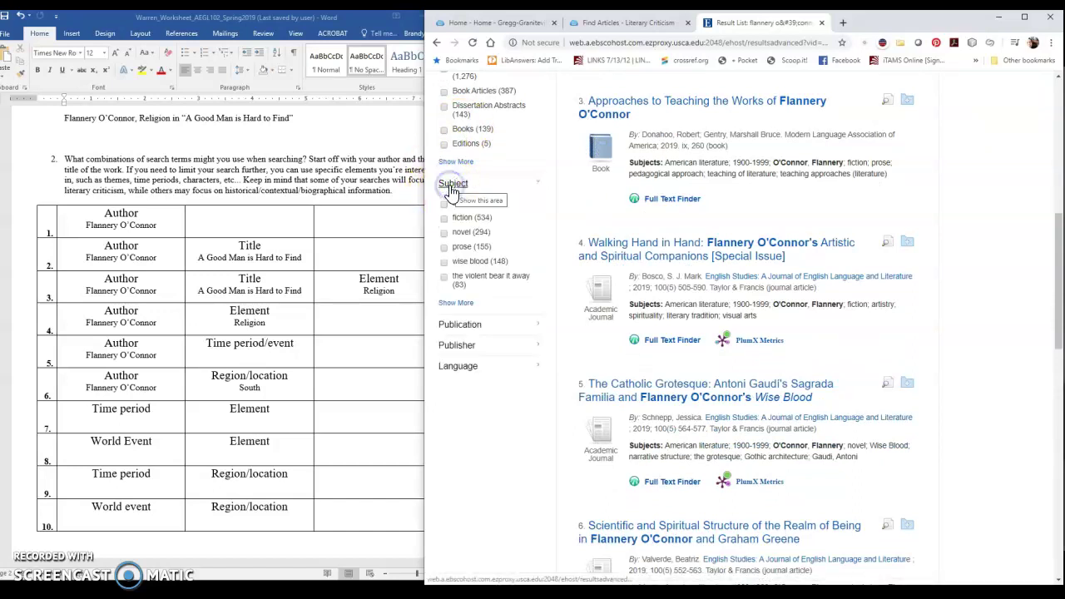
pyautogui.click(453, 304)
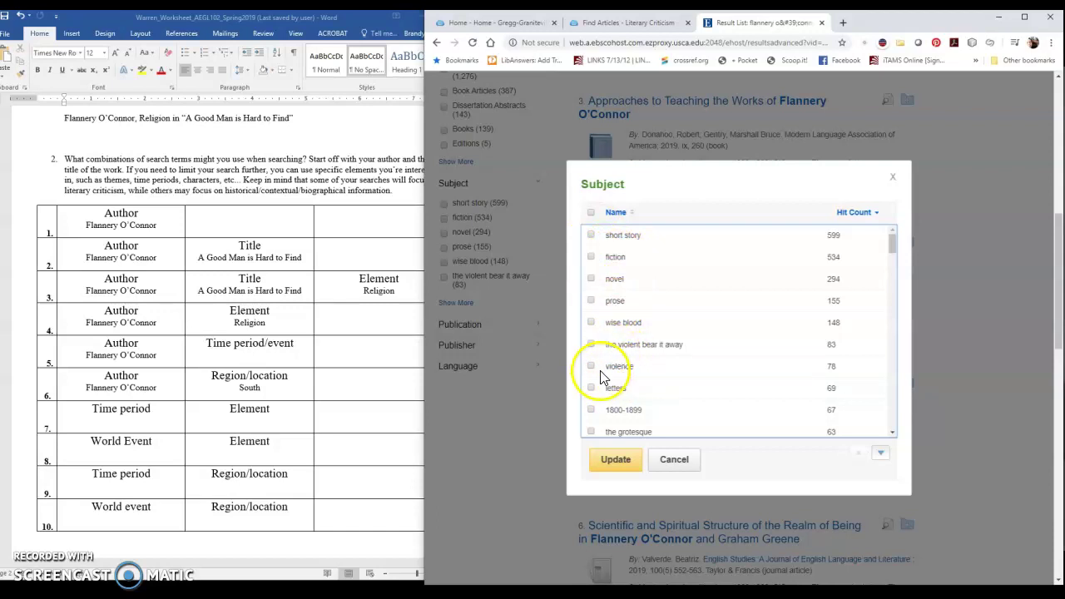
# Check the irony and humor subjects in the Subject list
pyautogui.scroll(-2, 632, 364)
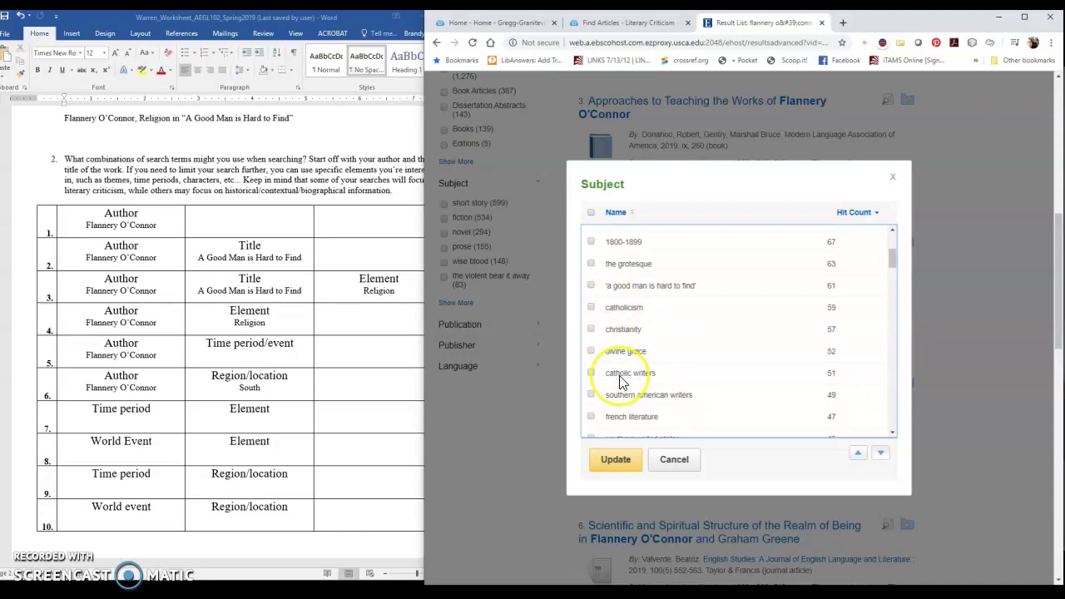
pyautogui.scroll(-2, 619, 381)
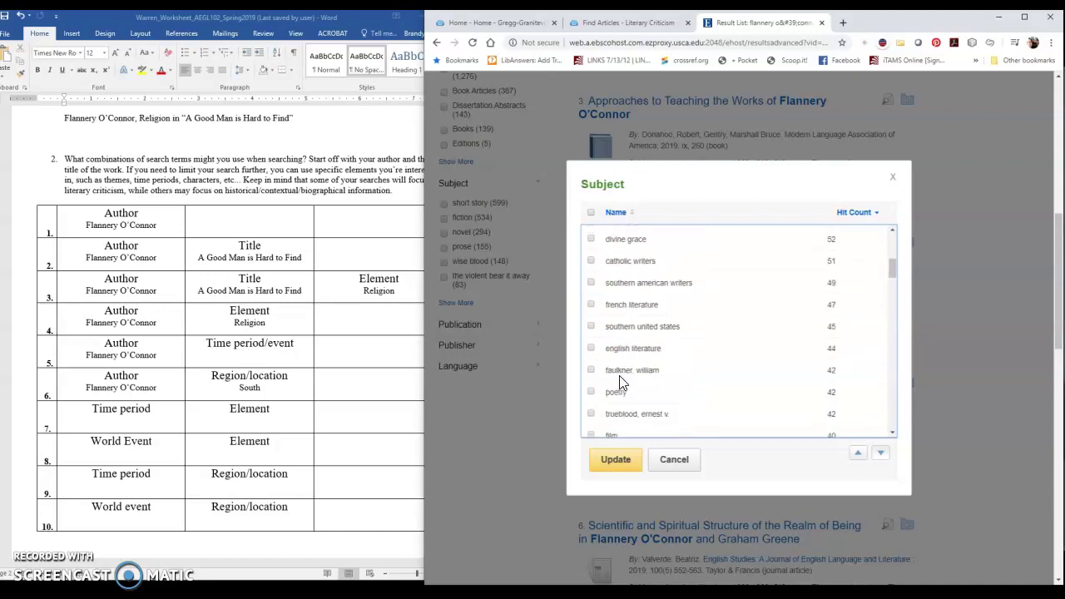
pyautogui.scroll(-1, 620, 381)
pyautogui.scroll(-2, 616, 380)
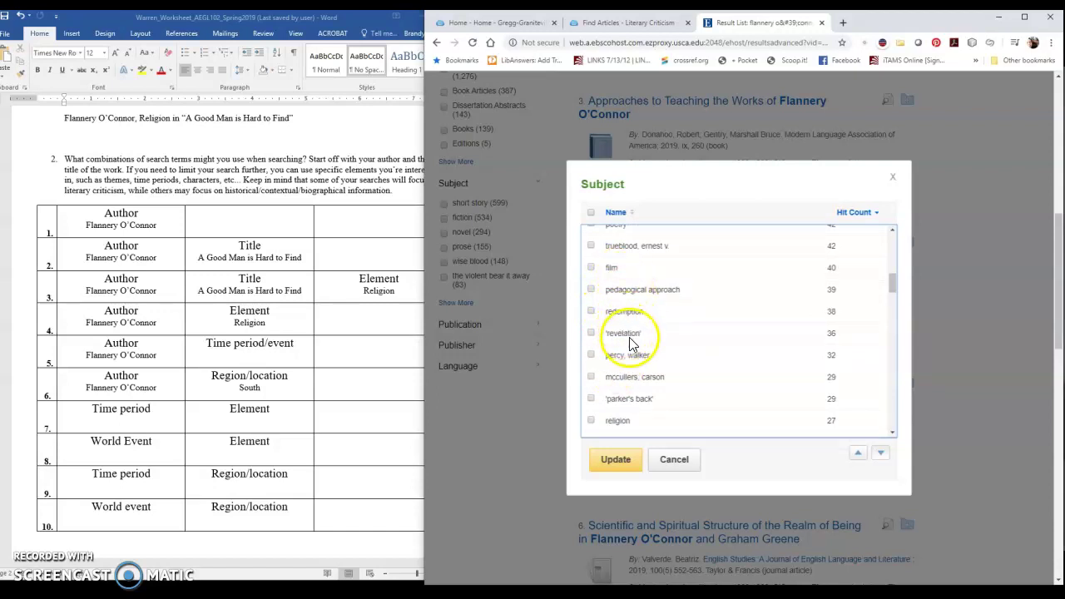
pyautogui.scroll(-3, 630, 348)
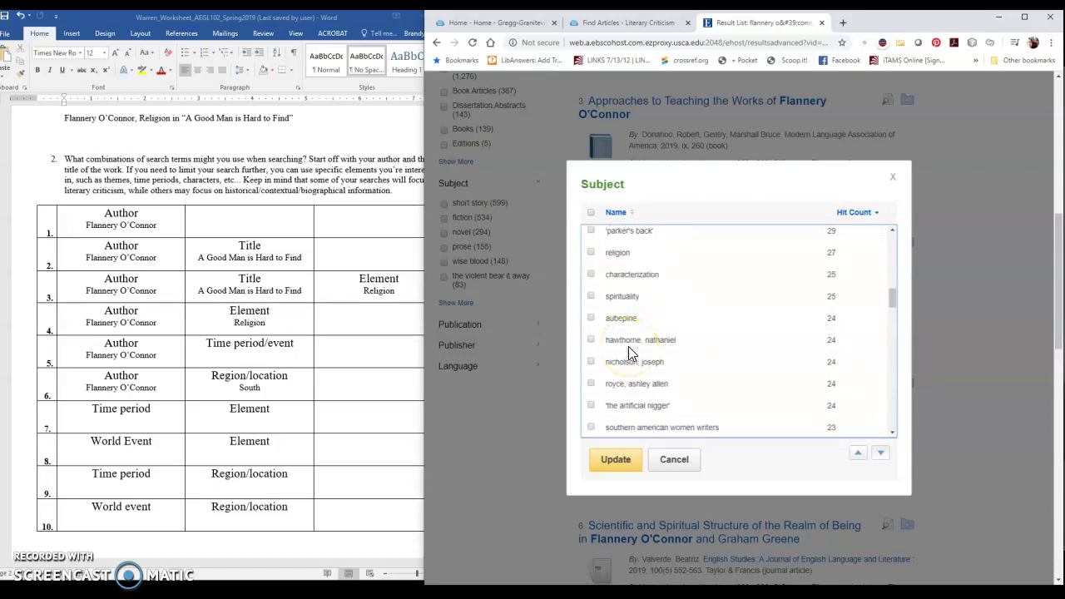
pyautogui.scroll(-2, 628, 351)
pyautogui.scroll(-2, 629, 353)
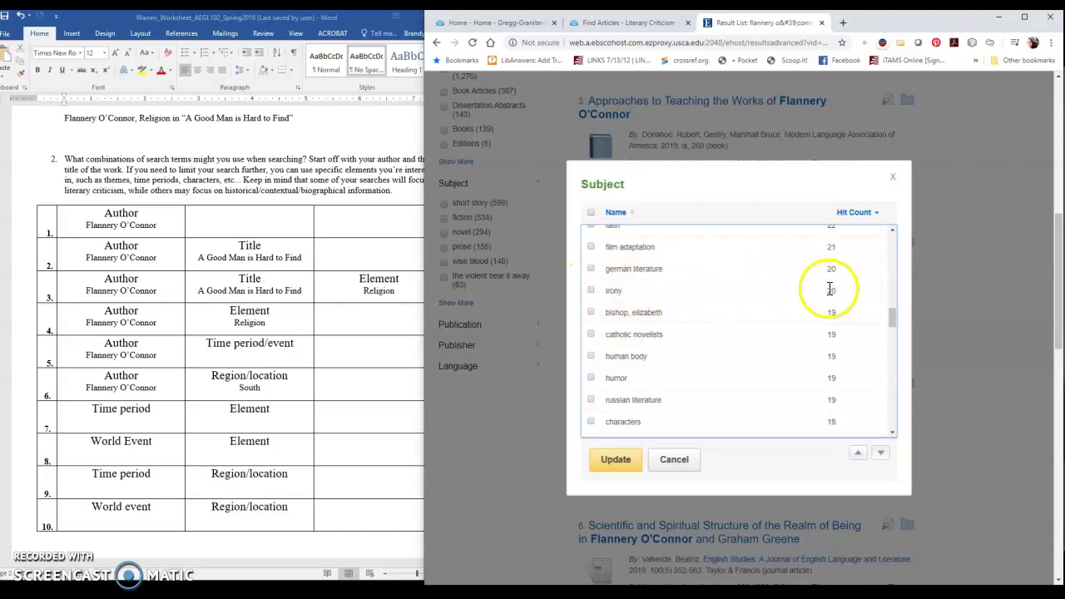
pyautogui.click(591, 291)
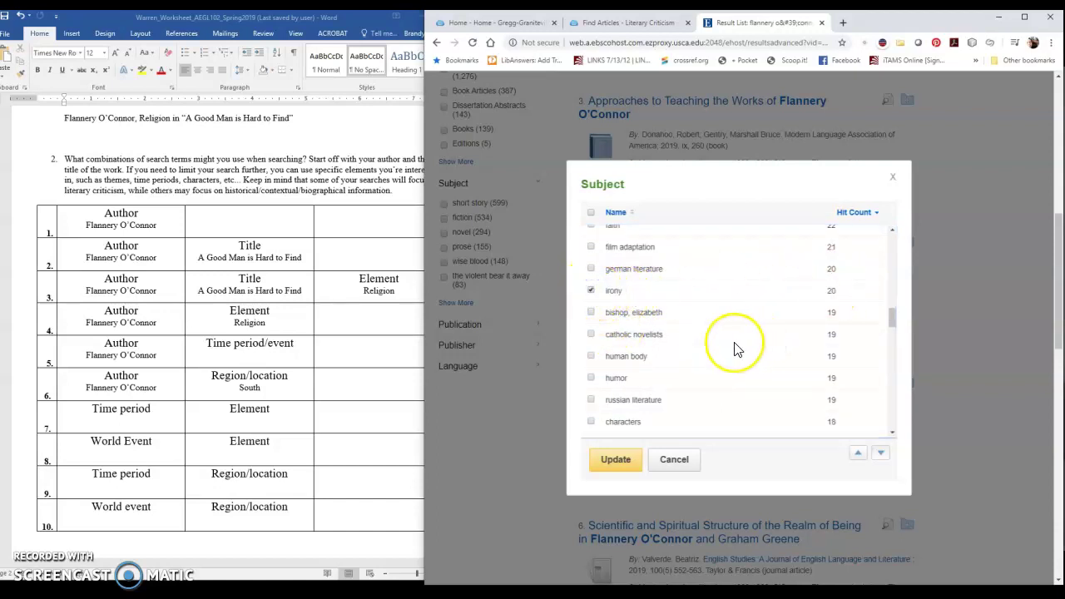
pyautogui.click(591, 379)
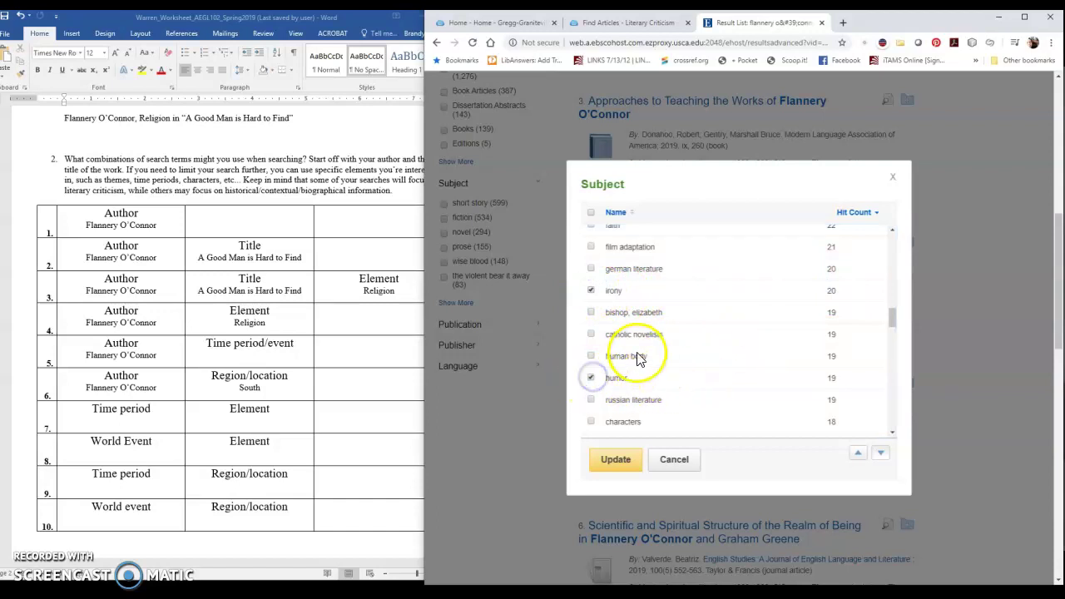
# Add satire and apply the subject filters, narrowing the search to 49 results
pyautogui.scroll(-2, 639, 360)
pyautogui.scroll(-2, 639, 359)
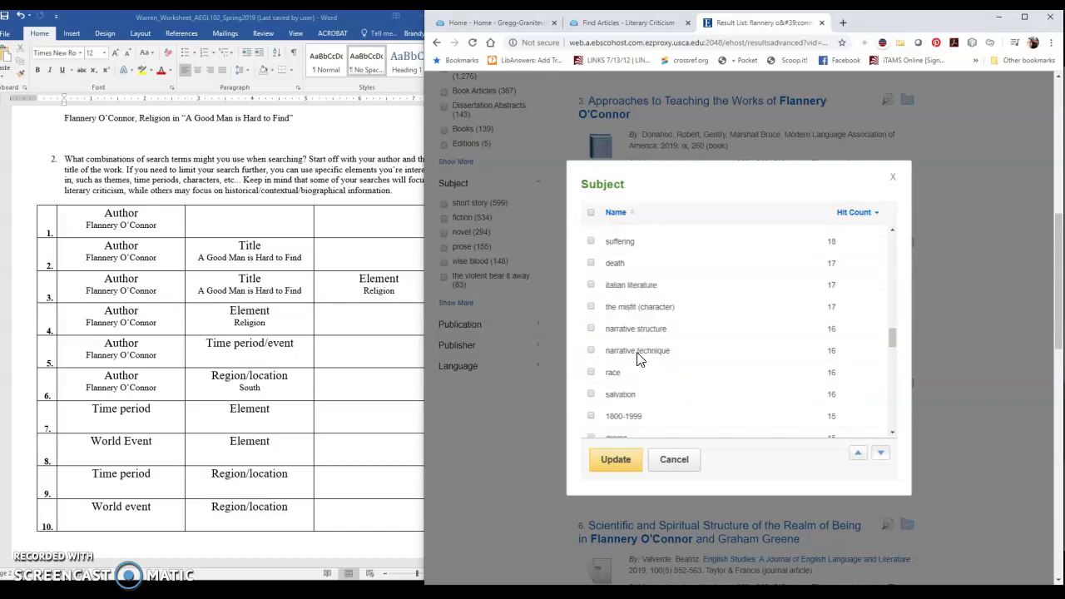
pyautogui.scroll(-2, 639, 357)
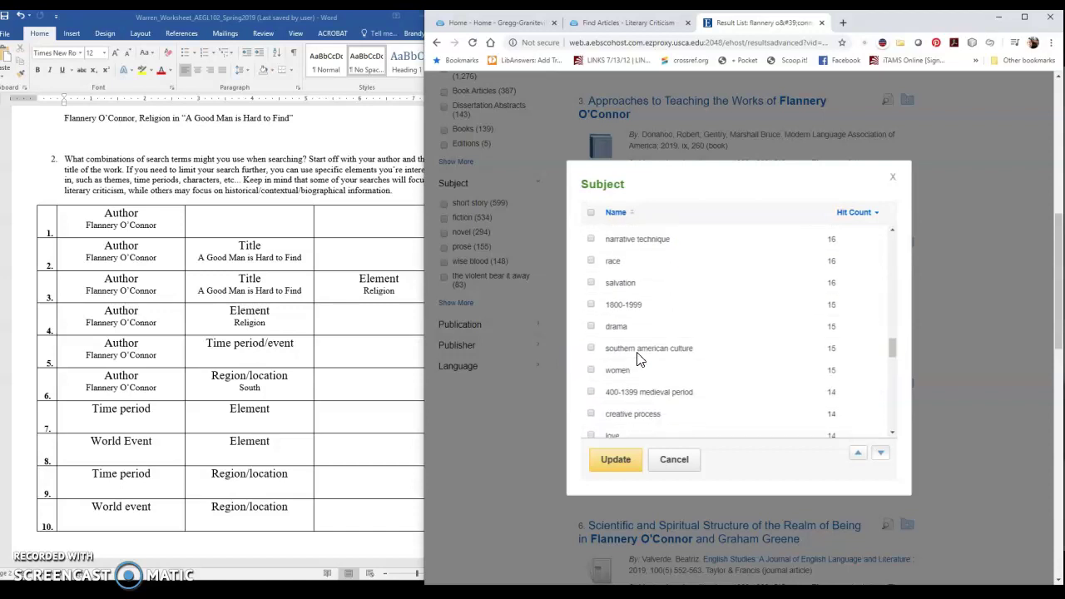
pyautogui.scroll(-2, 639, 357)
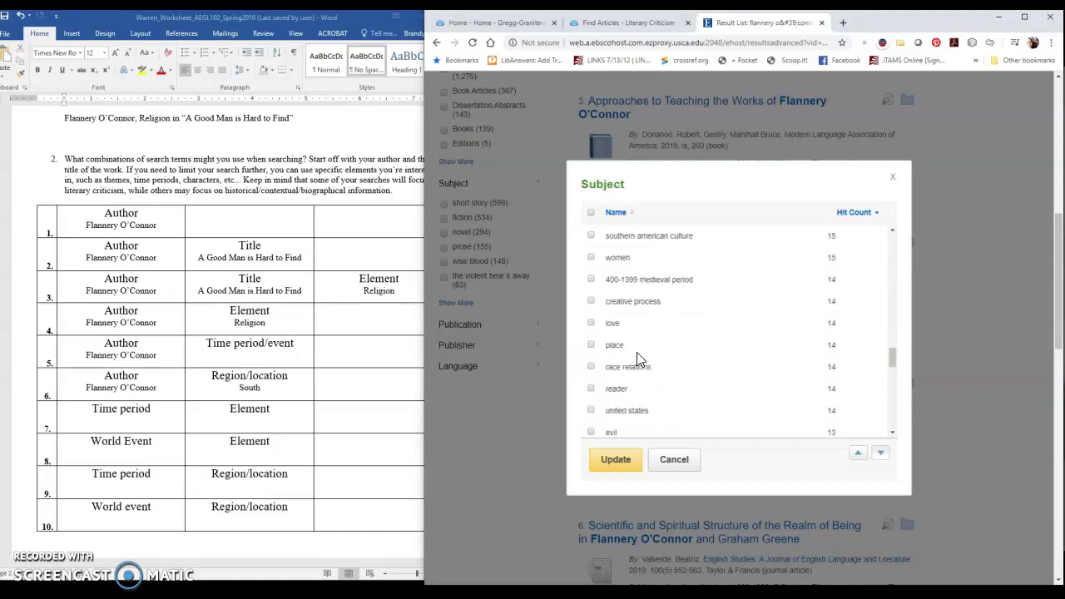
pyautogui.scroll(-2, 637, 353)
pyautogui.scroll(-2, 639, 359)
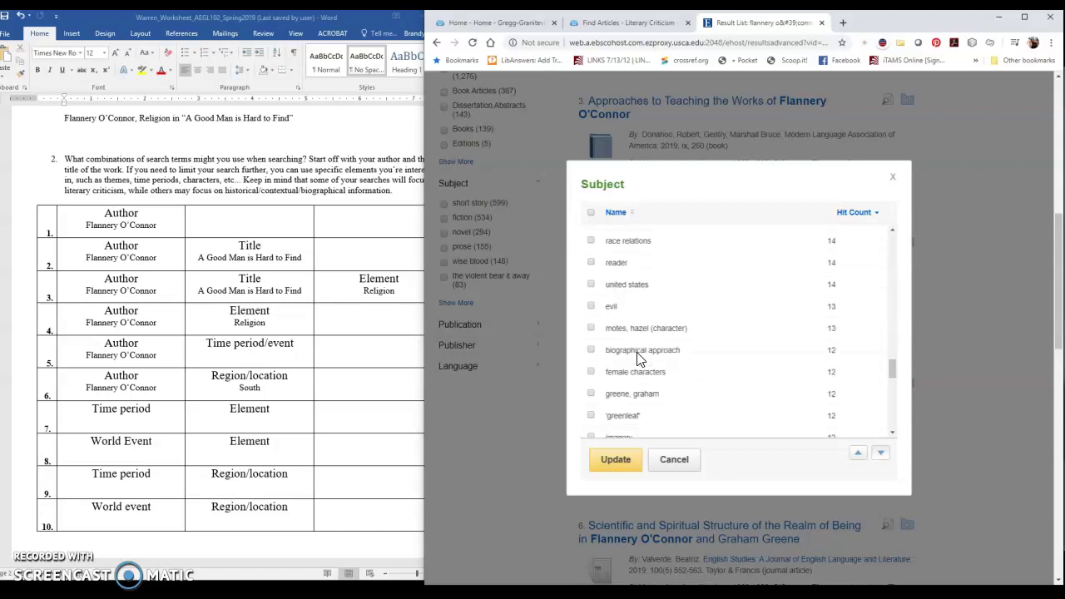
pyautogui.scroll(-2, 639, 359)
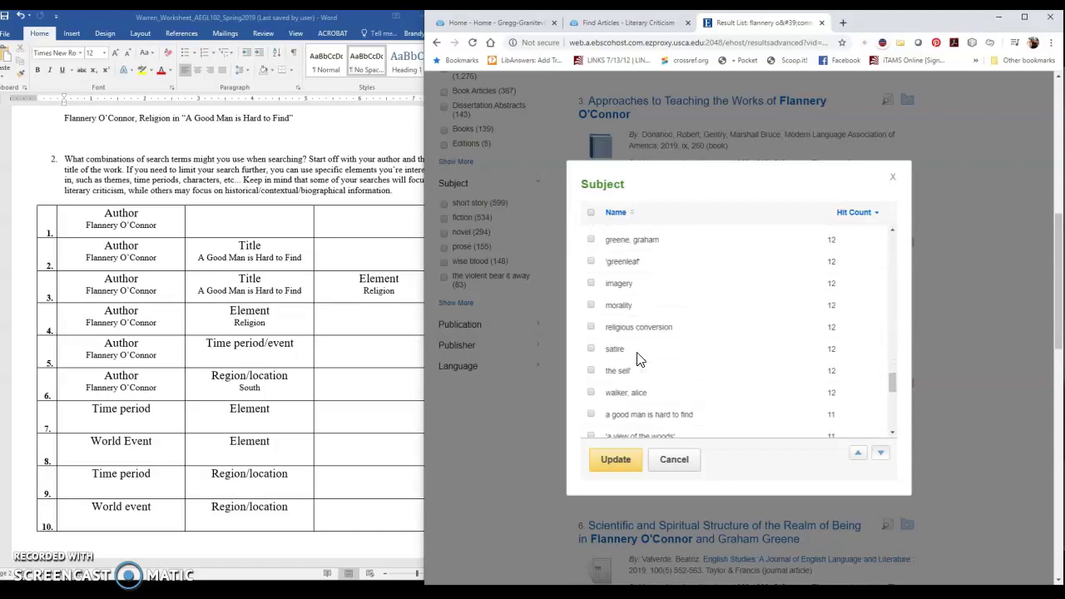
pyautogui.click(613, 354)
pyautogui.click(590, 350)
pyautogui.click(591, 350)
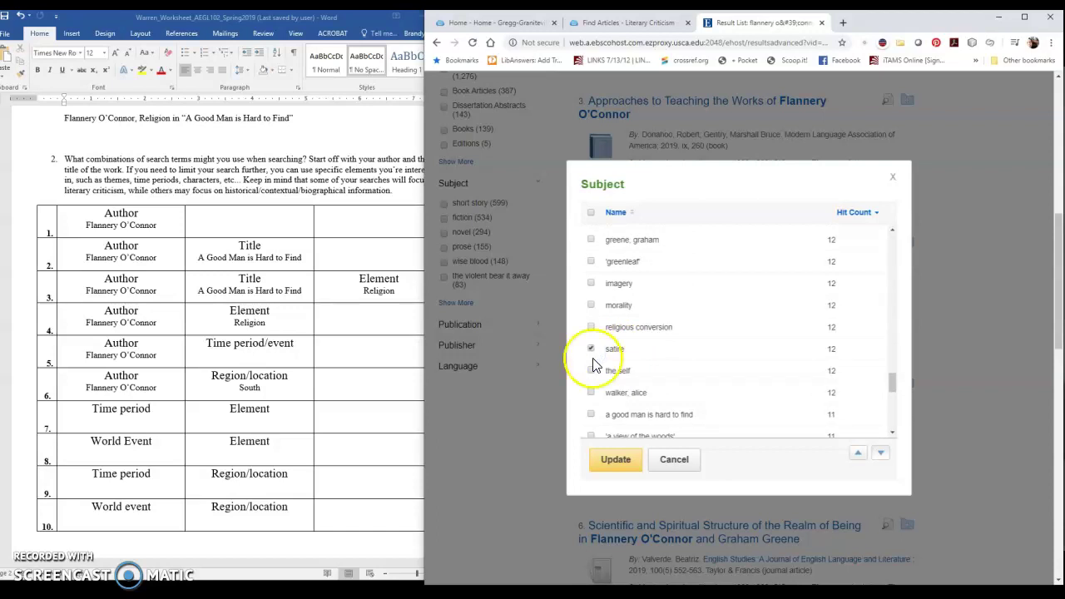
pyautogui.click(611, 458)
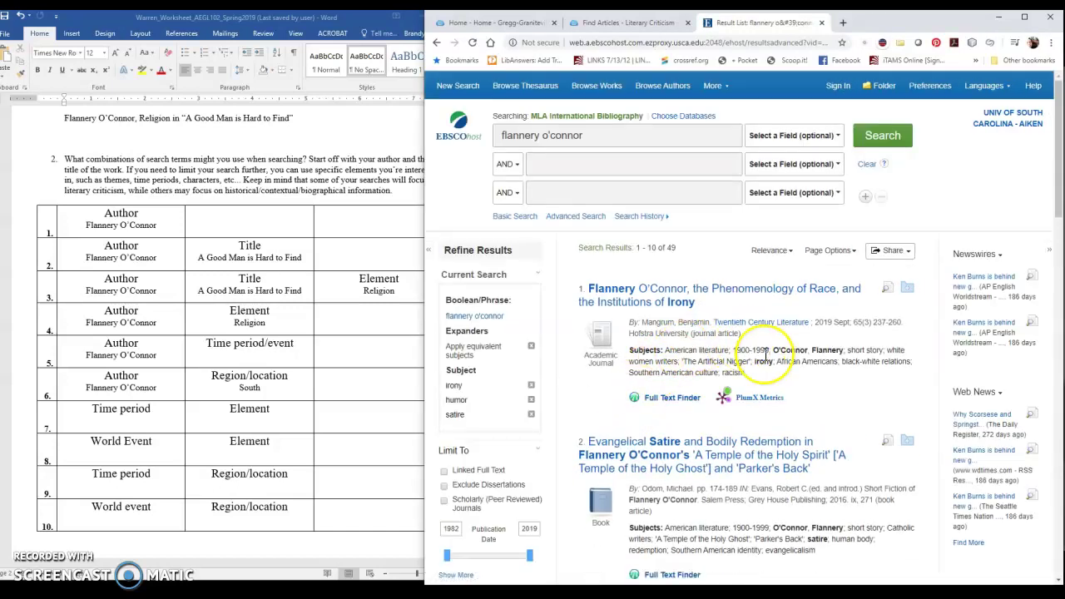
# Limit the source type to Academic Journals, cutting results from 49 to 33
pyautogui.scroll(-2, 766, 355)
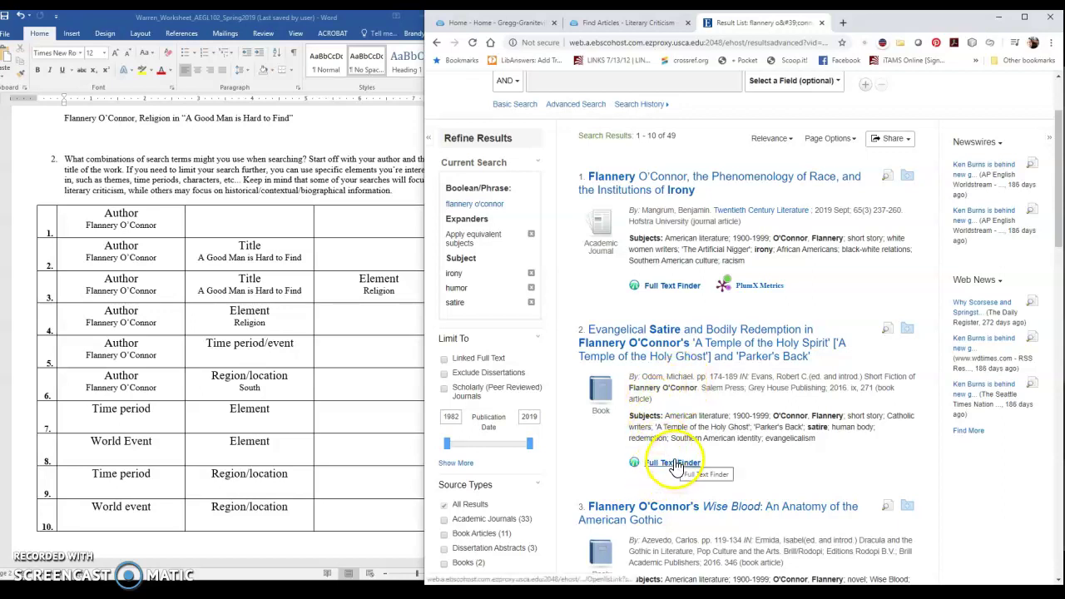
pyautogui.scroll(-1, 670, 466)
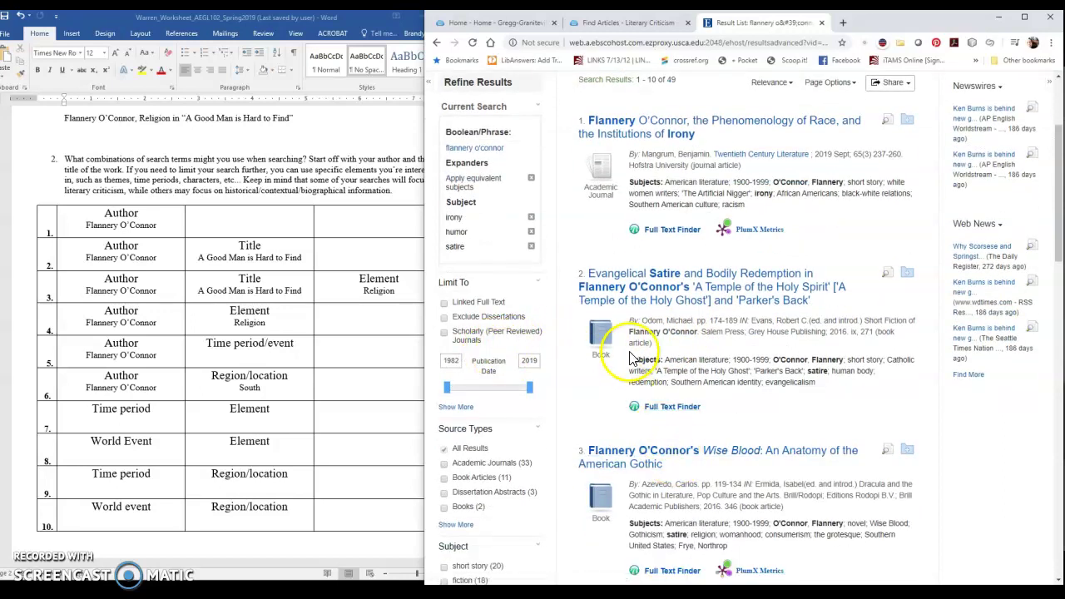
pyautogui.scroll(-1, 456, 470)
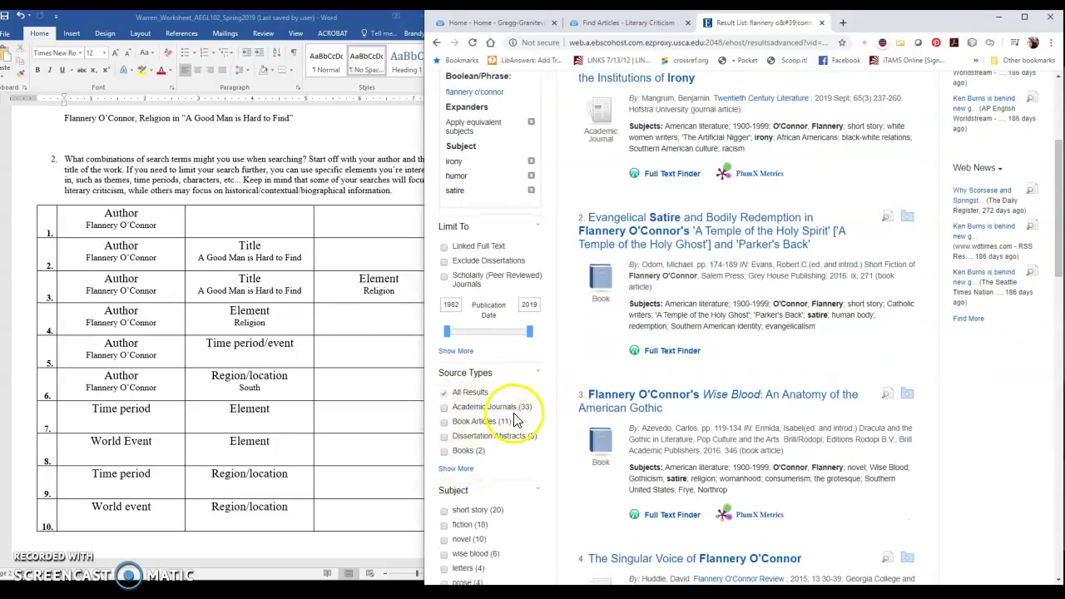
pyautogui.click(444, 407)
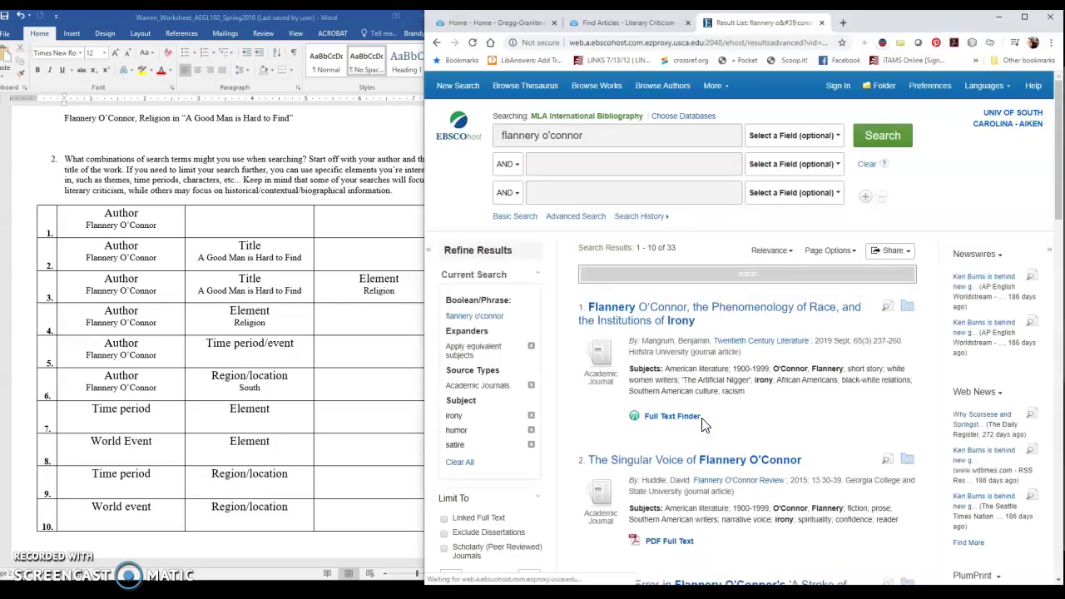
# Scroll through the 33 academic-journal results on O'Connor's irony, humor and satire
pyautogui.scroll(-2, 703, 426)
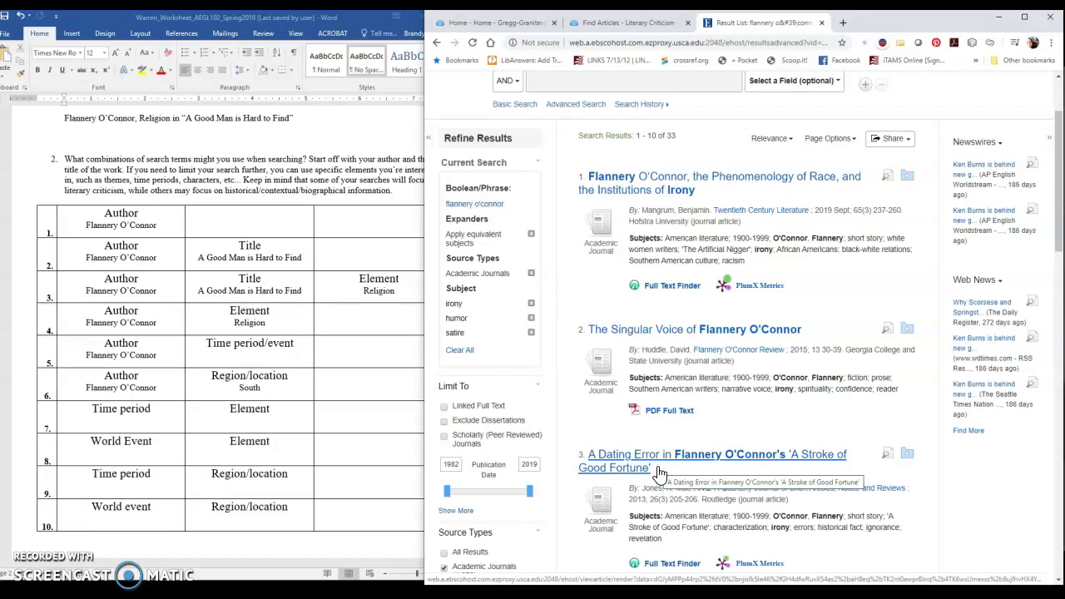
# View the detailed record of 'The Singular Voice of Flannery O'Connor', a peer-reviewed 2015 article
pyautogui.click(683, 328)
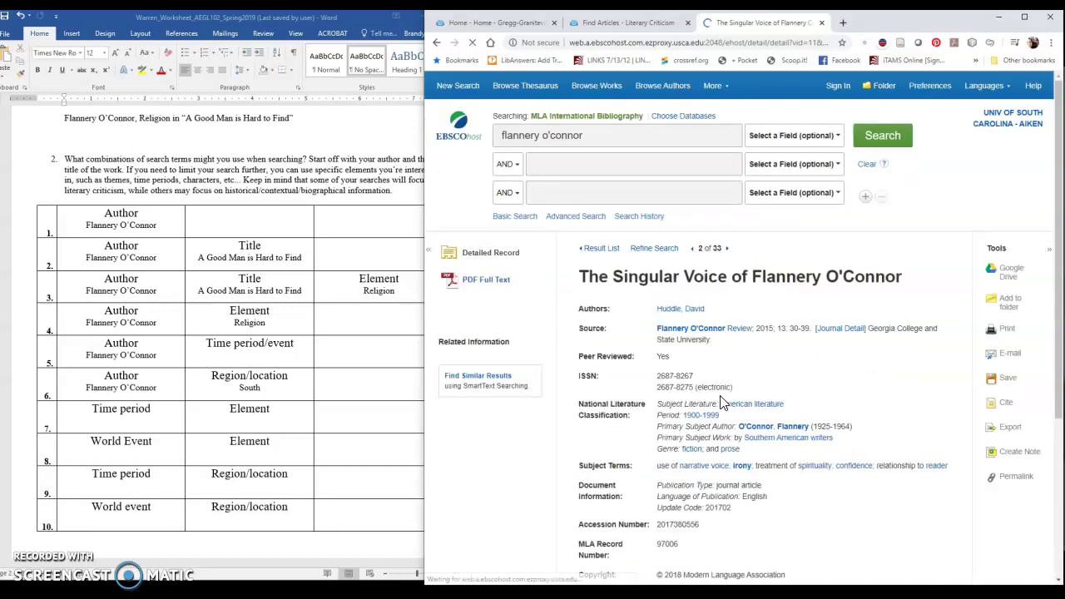
pyautogui.scroll(-3, 719, 395)
pyautogui.click(726, 430)
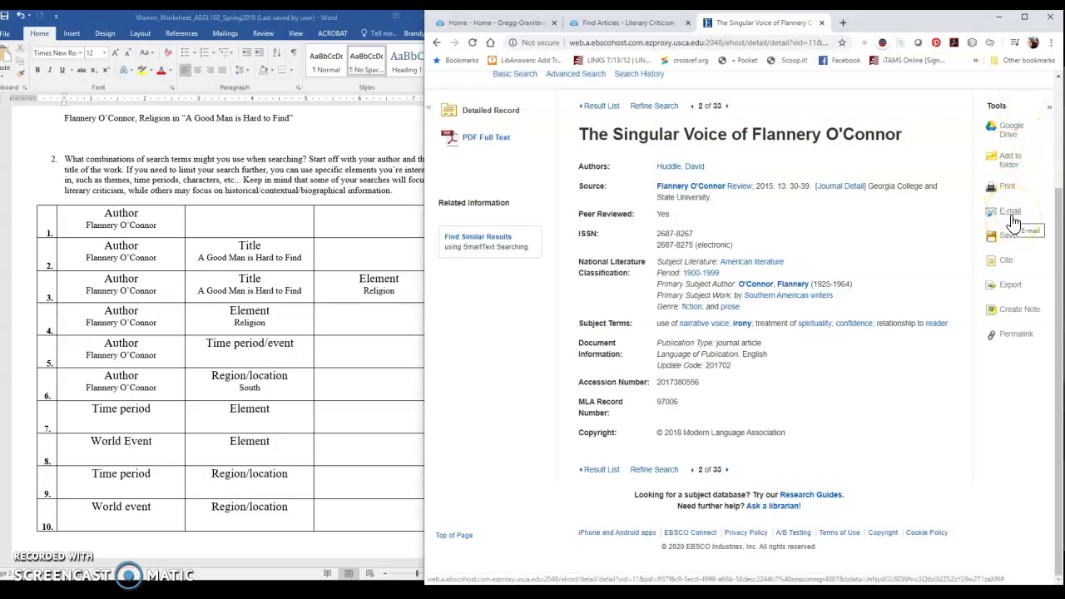
pyautogui.scroll(2, 812, 287)
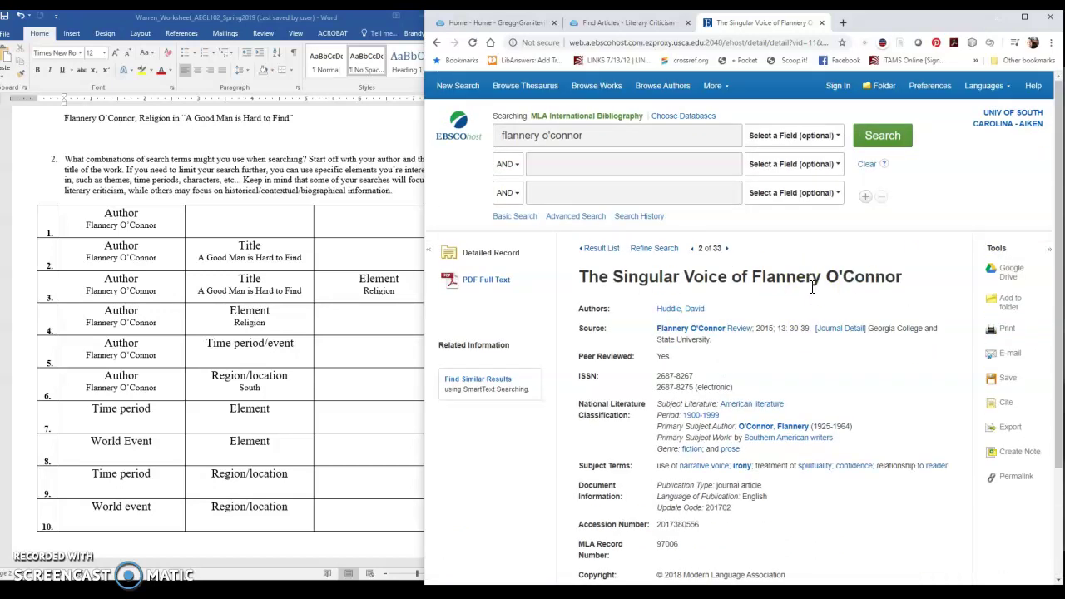
pyautogui.click(817, 304)
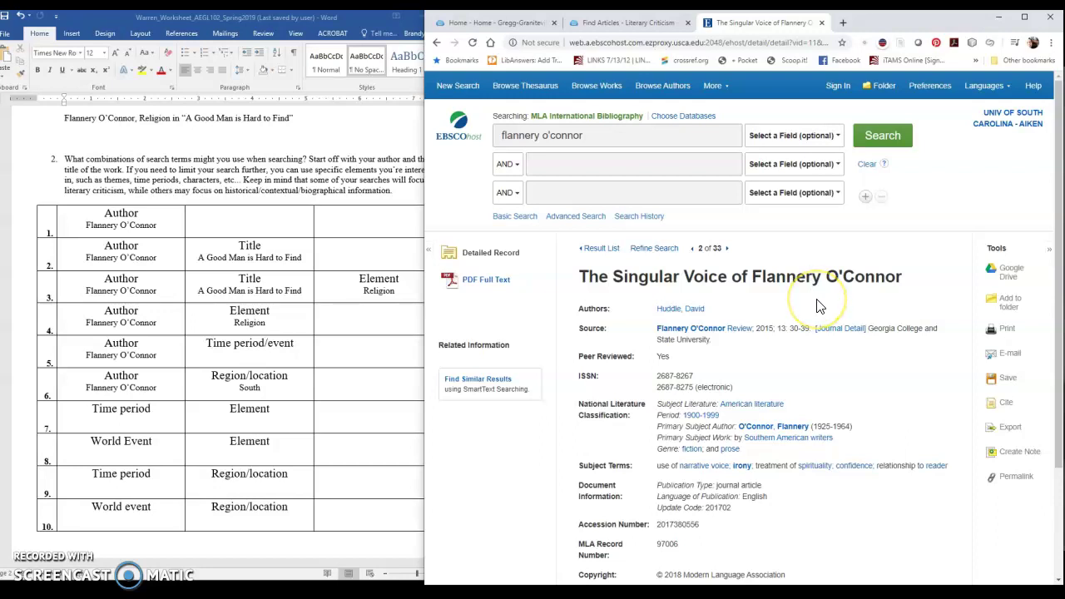